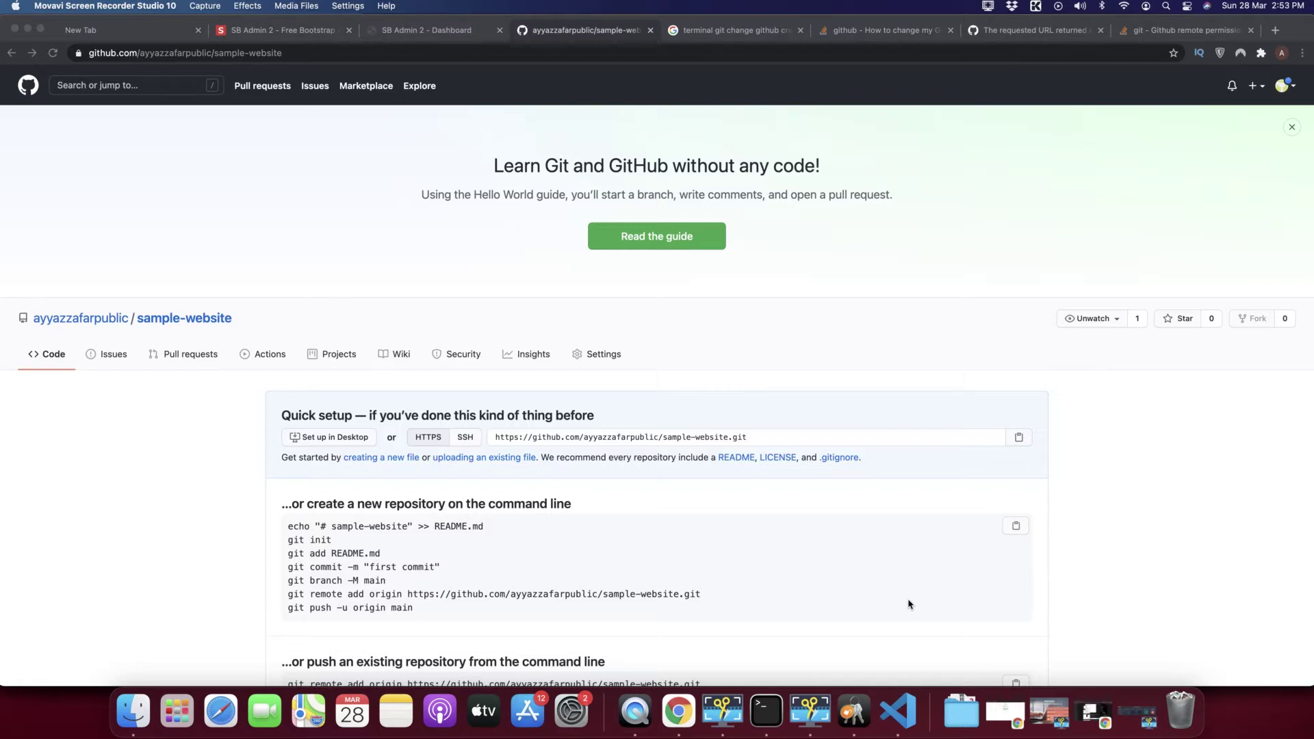
Examine the repository's clone URL on the GitHub page by selecting its account and name parts.
{"action": "left_click", "coordinate": [770, 698]}
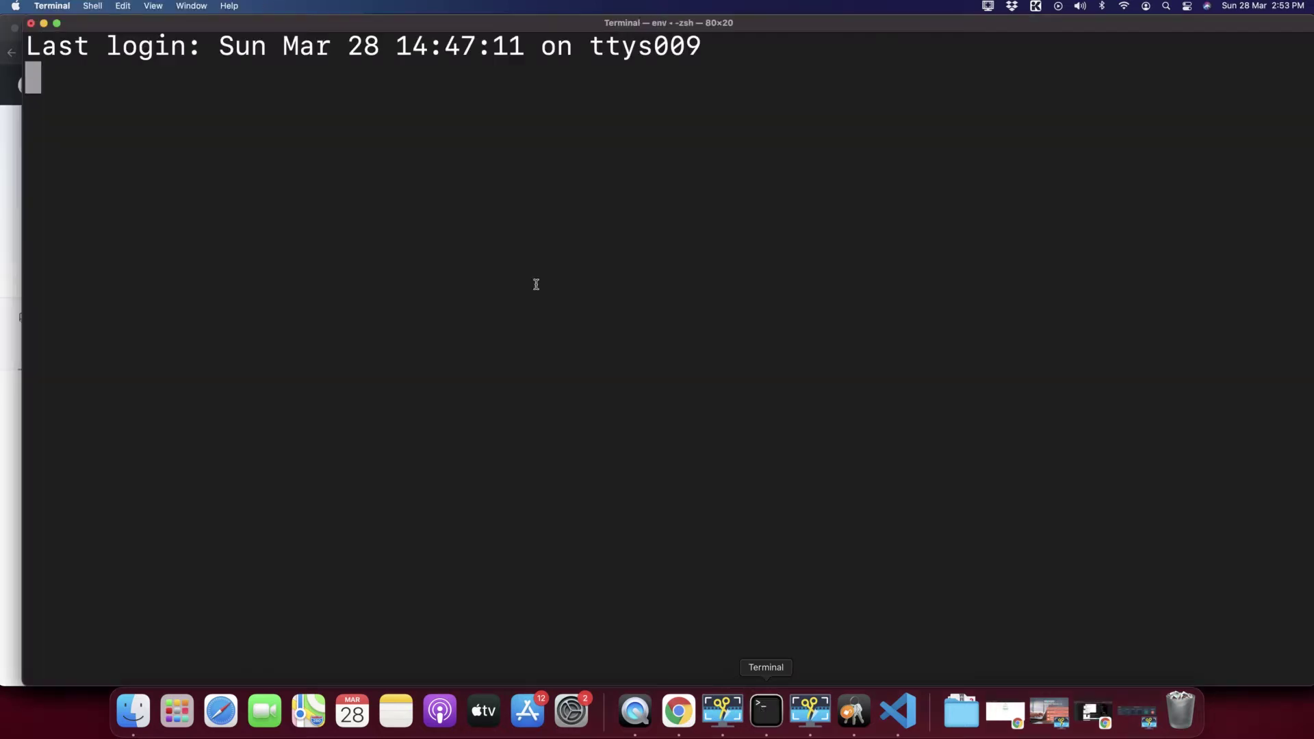
{"action": "left_click", "coordinate": [10, 479]}
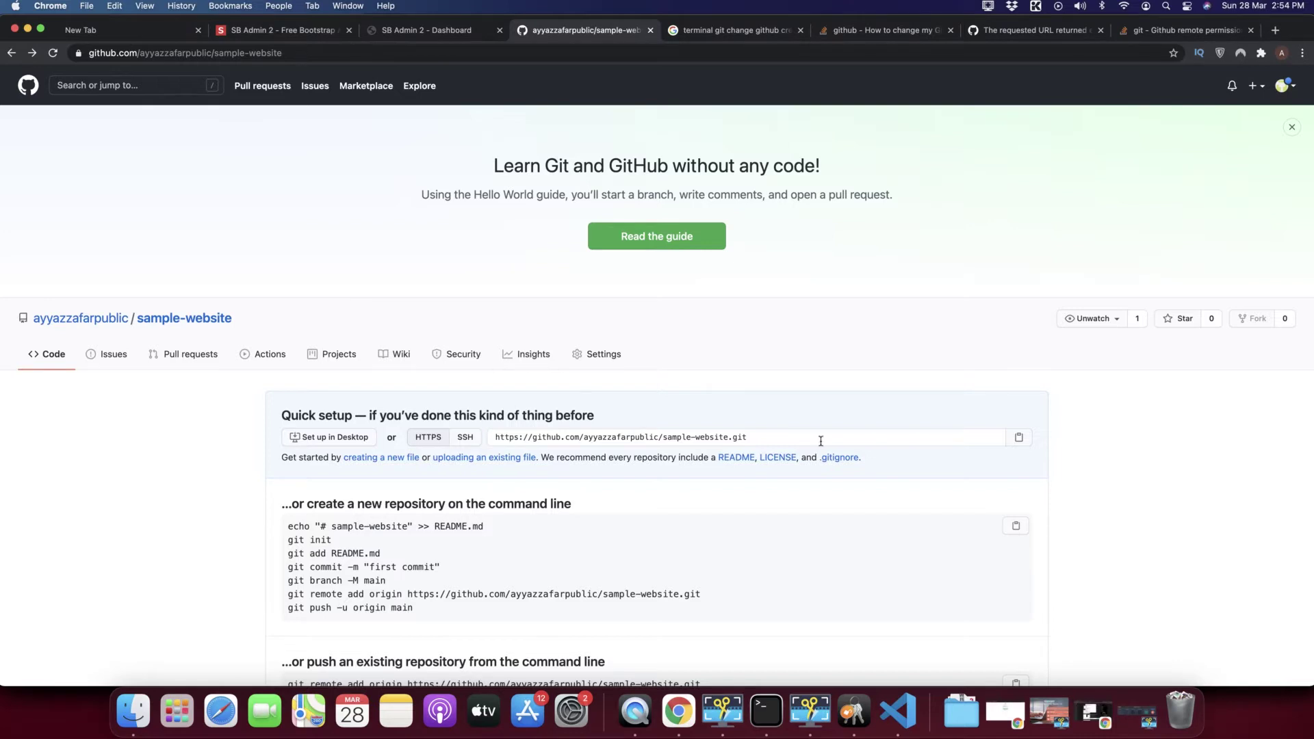
{"action": "left_click_drag", "start_coordinate": [819, 439], "coordinate": [488, 437]}
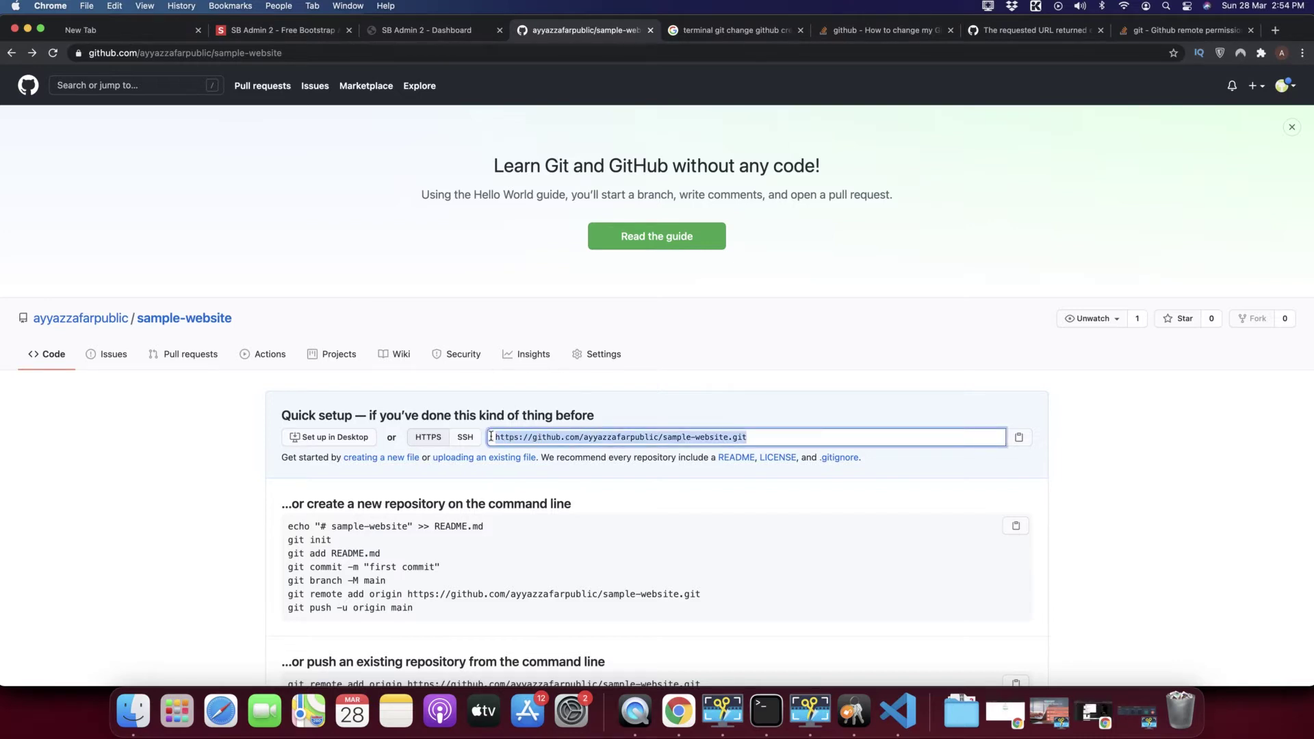
{"action": "left_click", "coordinate": [555, 441]}
{"action": "triple_click", "coordinate": [541, 442]}
{"action": "double_click", "coordinate": [540, 442]}
{"action": "double_click", "coordinate": [629, 442]}
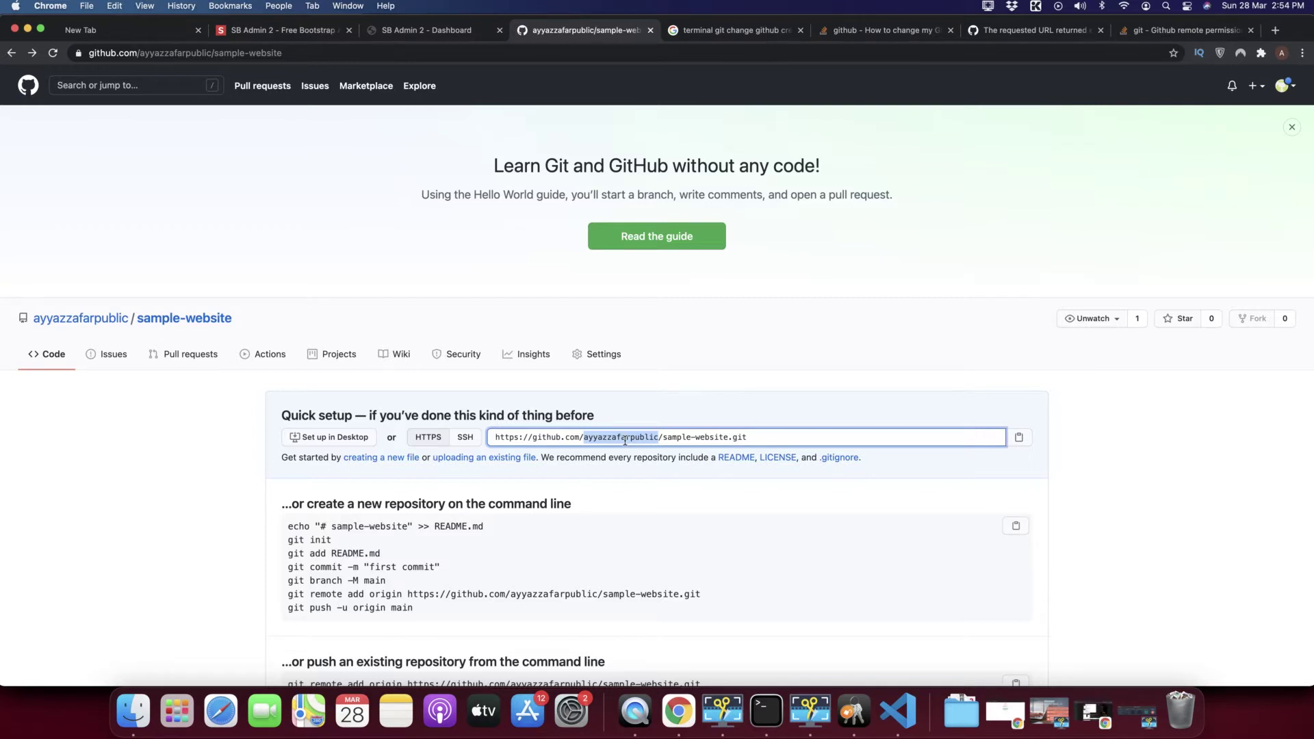
{"action": "double_click", "coordinate": [712, 437]}
{"action": "triple_click", "coordinate": [724, 436]}
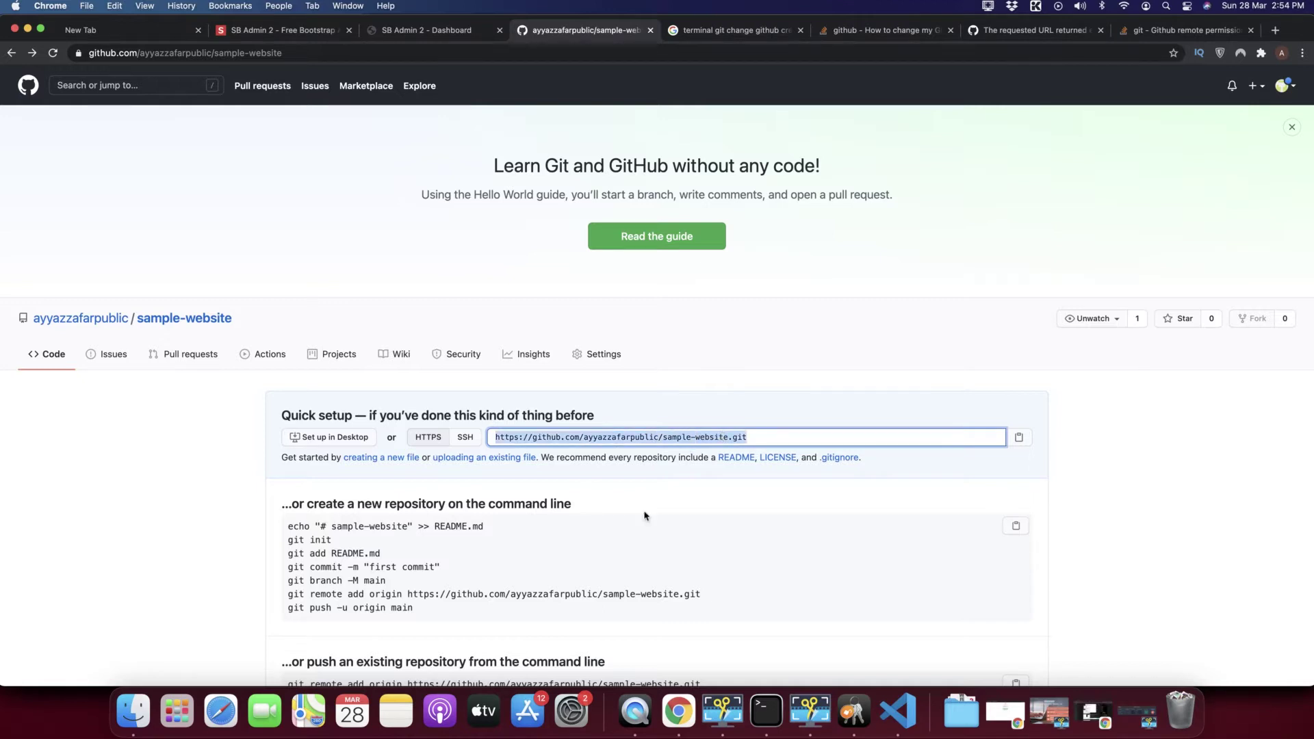
{"action": "left_click", "coordinate": [641, 540]}
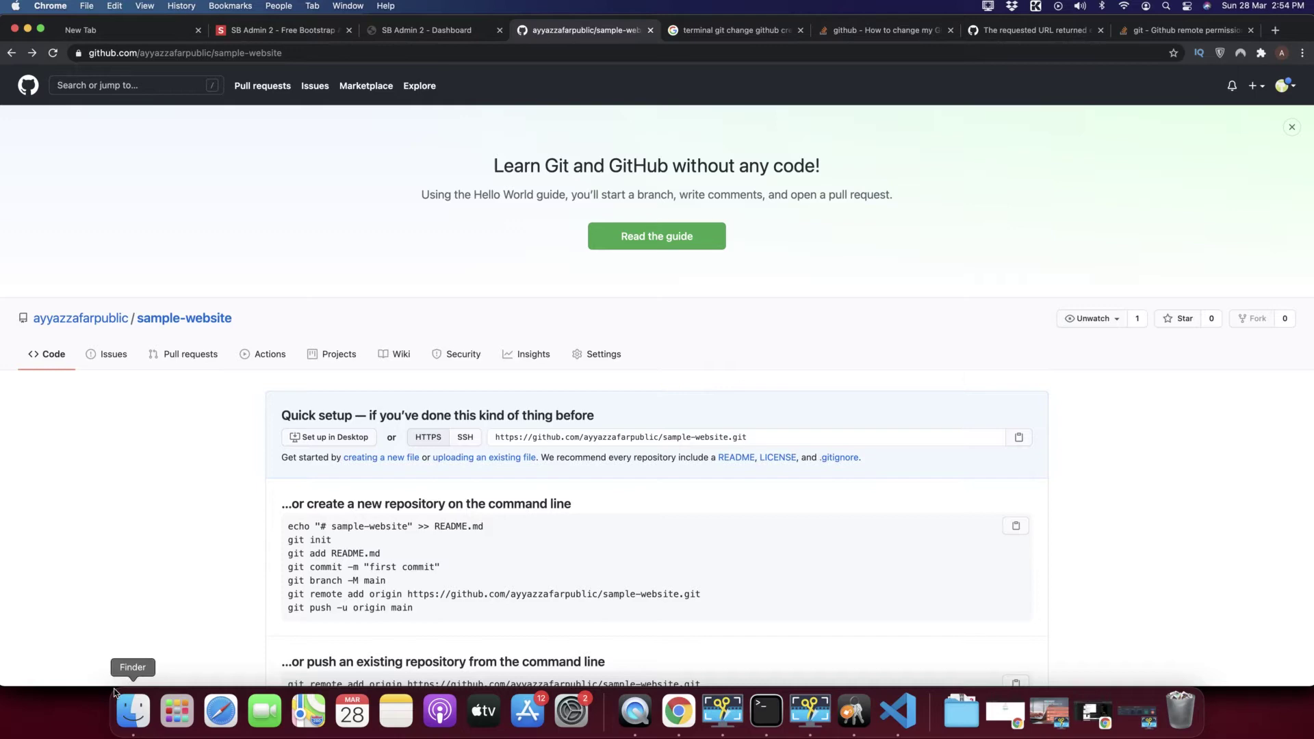
Open a Terminal session at the startbootstrap-sb-admin-2-gh-pages folder in Finder's Downloads.
{"action": "left_click", "coordinate": [126, 715]}
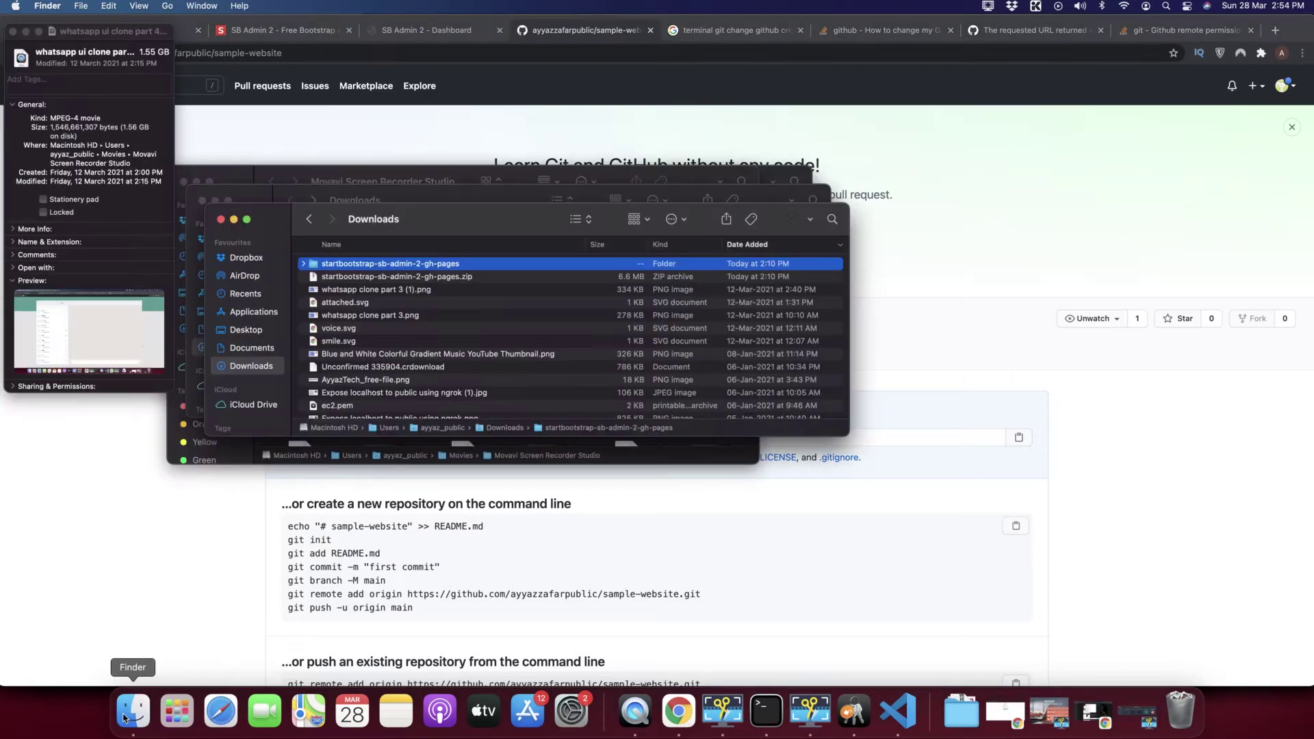
{"action": "right_click", "coordinate": [317, 267]}
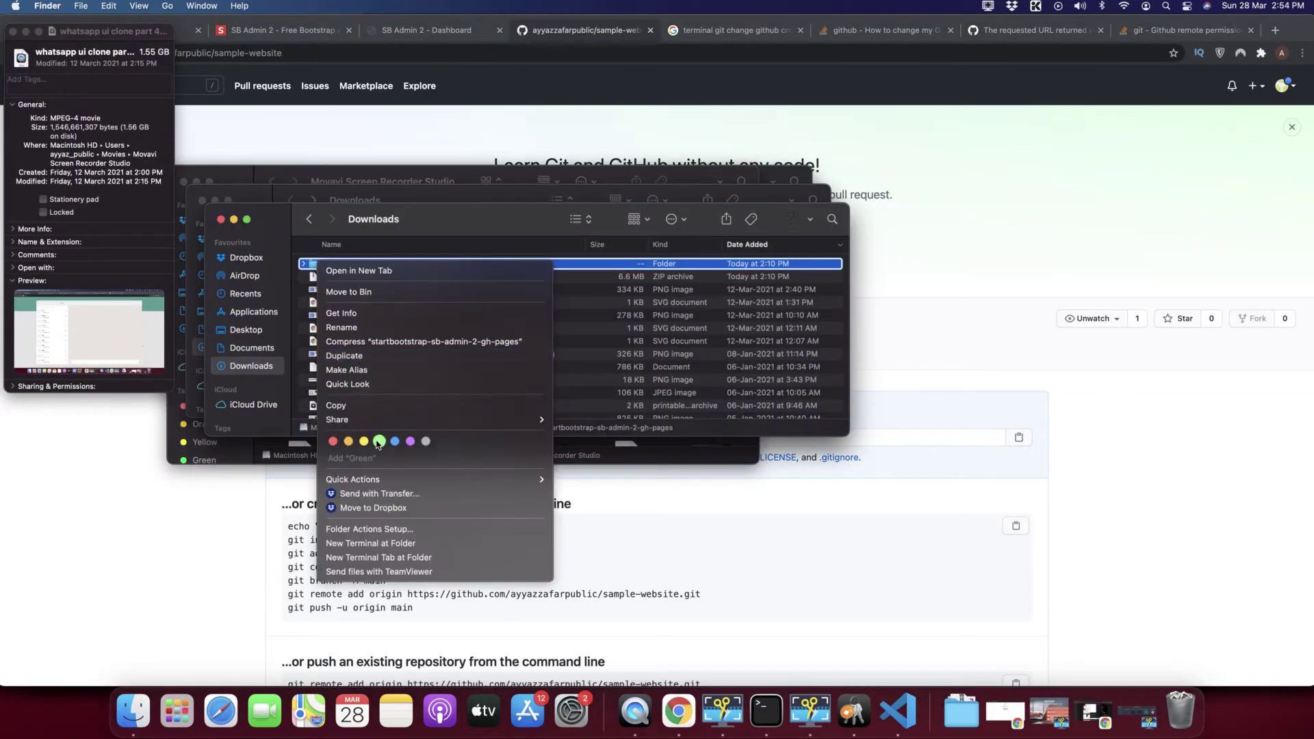
{"action": "left_click", "coordinate": [375, 547]}
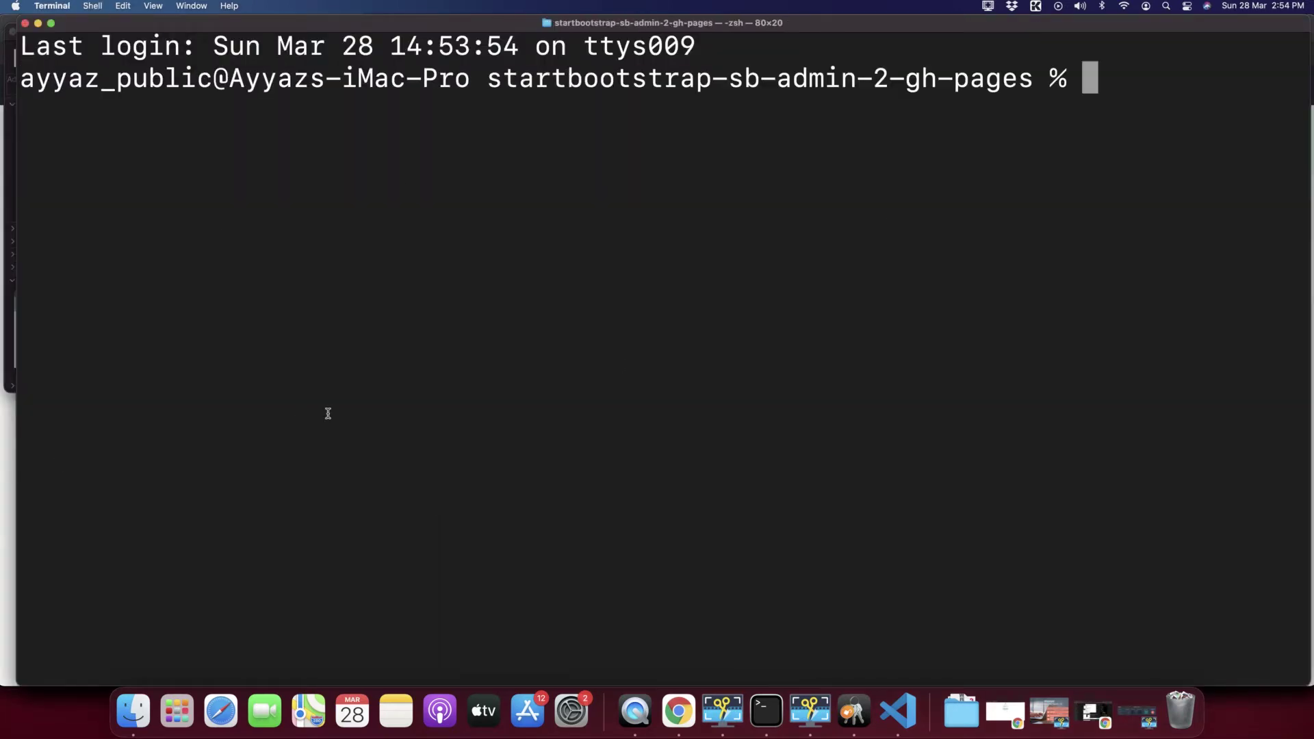
Shrink the Terminal font, enlarge the window, and run git push origin master.
{"action": "key", "text": "super+minus"}
{"action": "key", "text": "super+minus"}
{"action": "key", "text": "super+minus"}
{"action": "key", "text": "super+minus"}
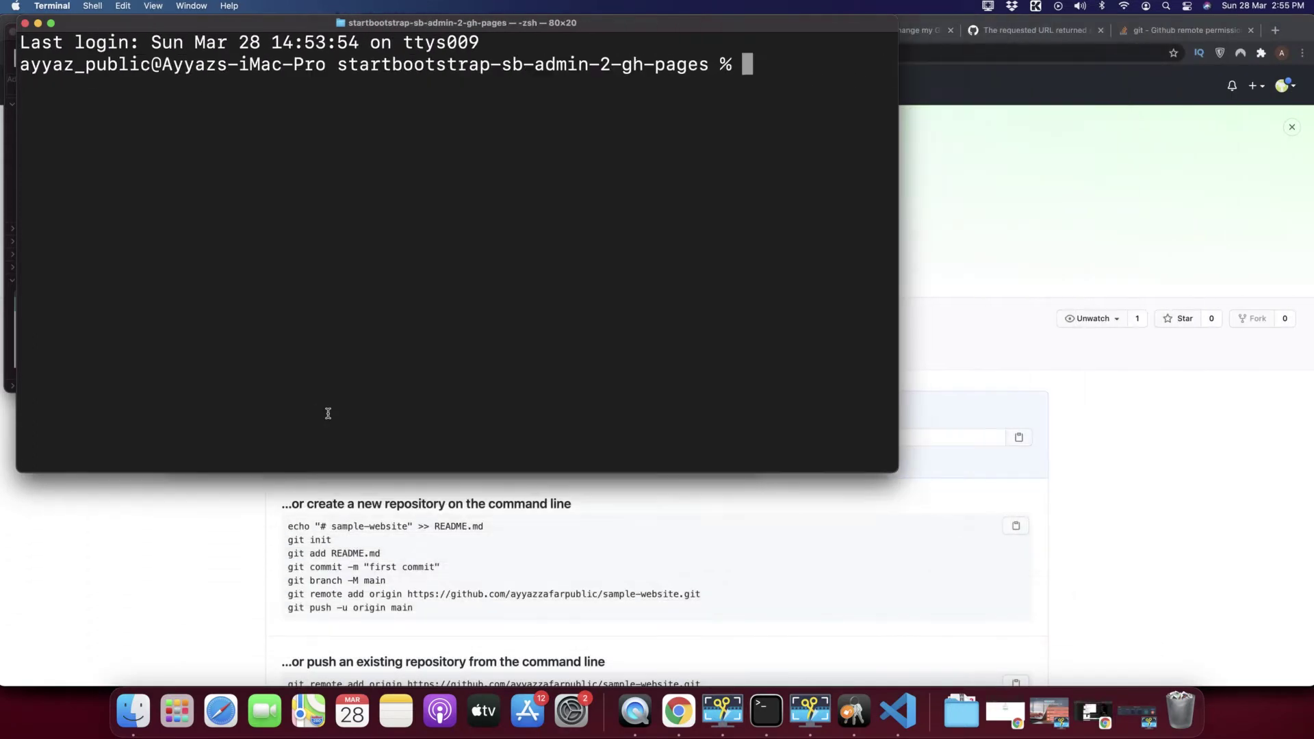
{"action": "left_click_drag", "start_coordinate": [897, 470], "coordinate": [1310, 677]}
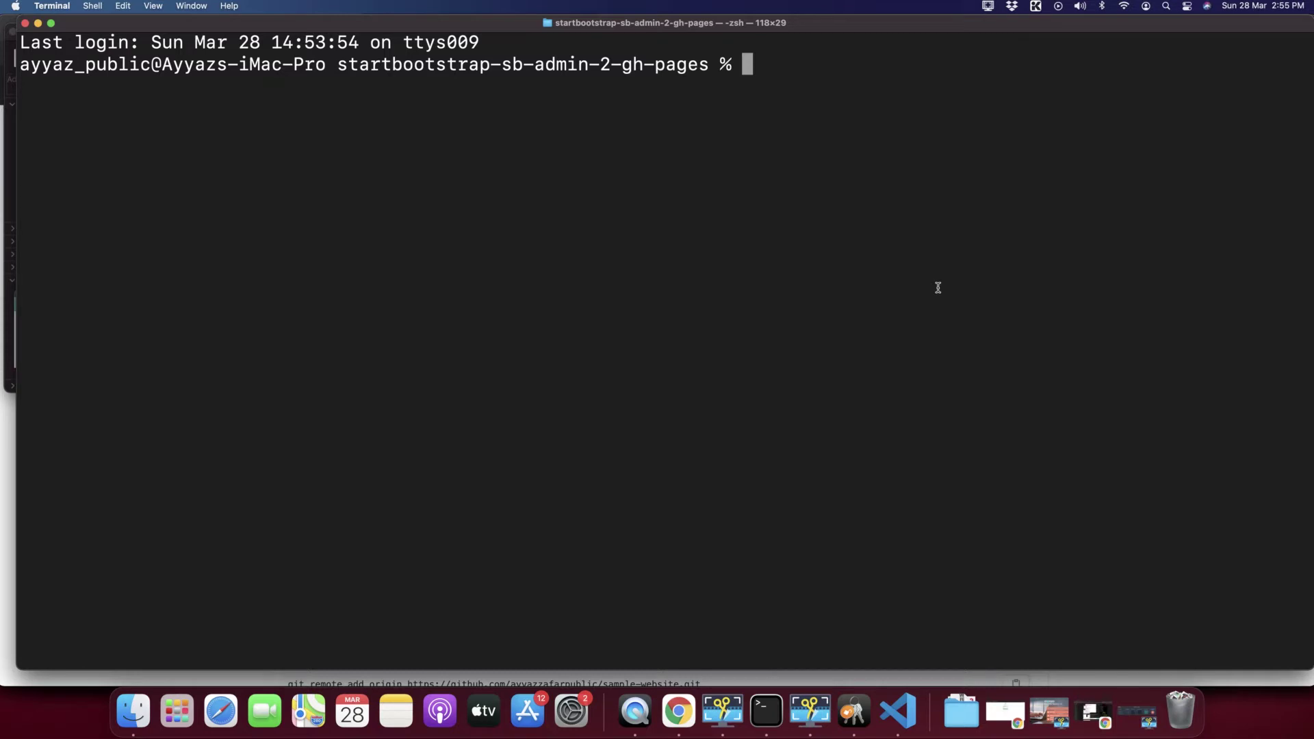
{"action": "type", "text": "git push ori"}
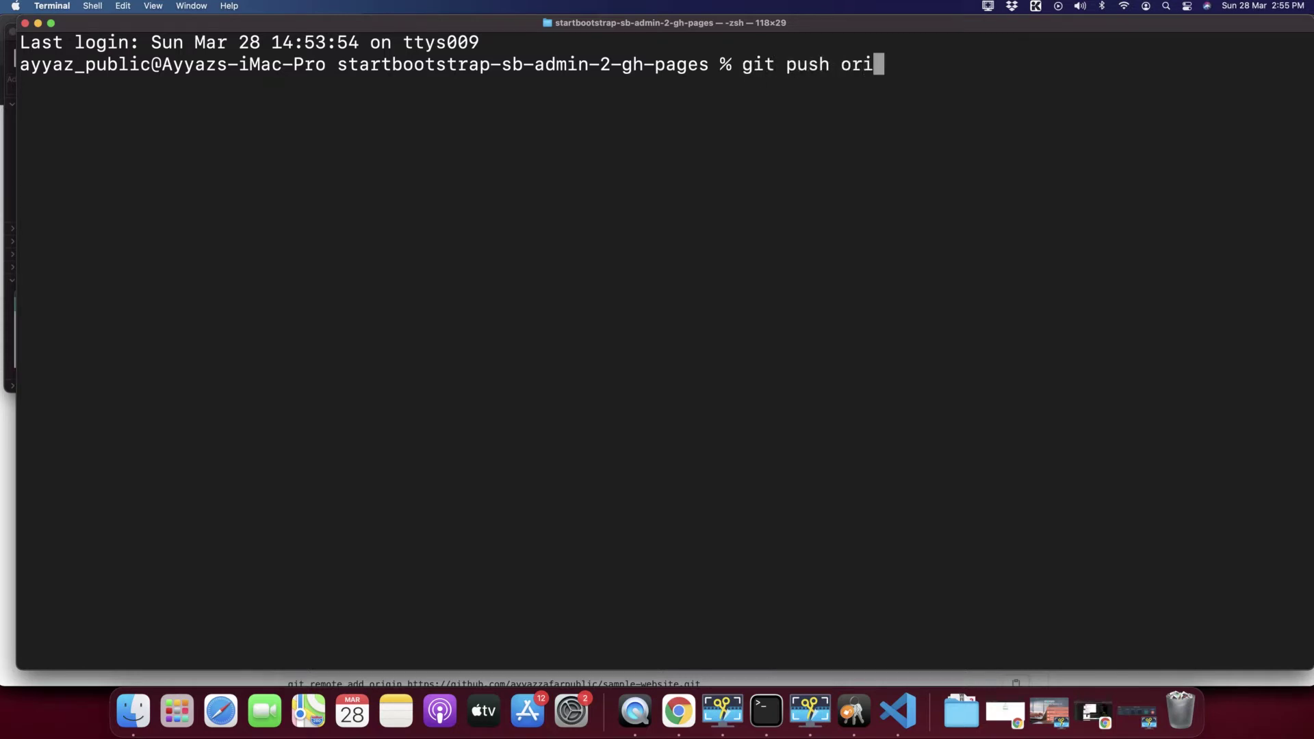
{"action": "type", "text": "gin master"}
{"action": "key", "text": "Return"}
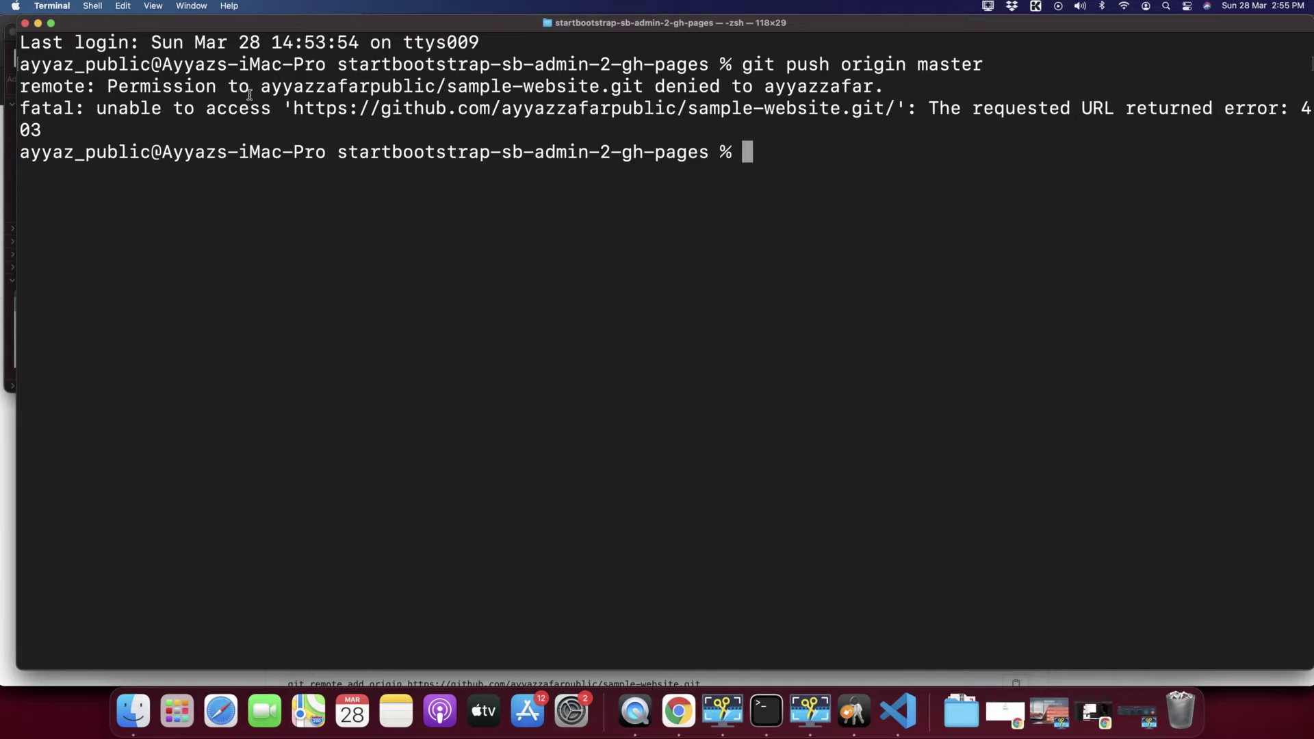
Highlight the repository path and the denied account name in the 403 error output.
{"action": "left_click_drag", "start_coordinate": [264, 88], "coordinate": [653, 89]}
{"action": "left_click", "coordinate": [653, 89]}
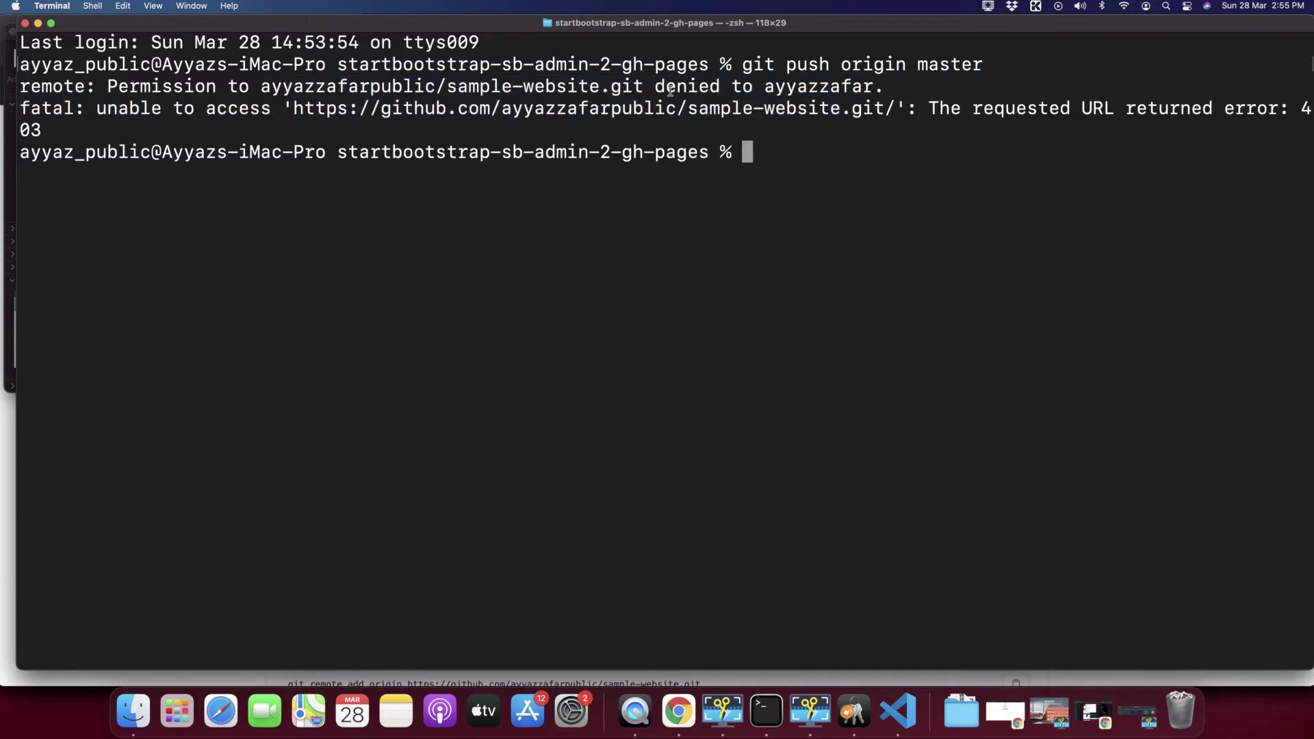
{"action": "double_click", "coordinate": [802, 87]}
{"action": "double_click", "coordinate": [802, 88]}
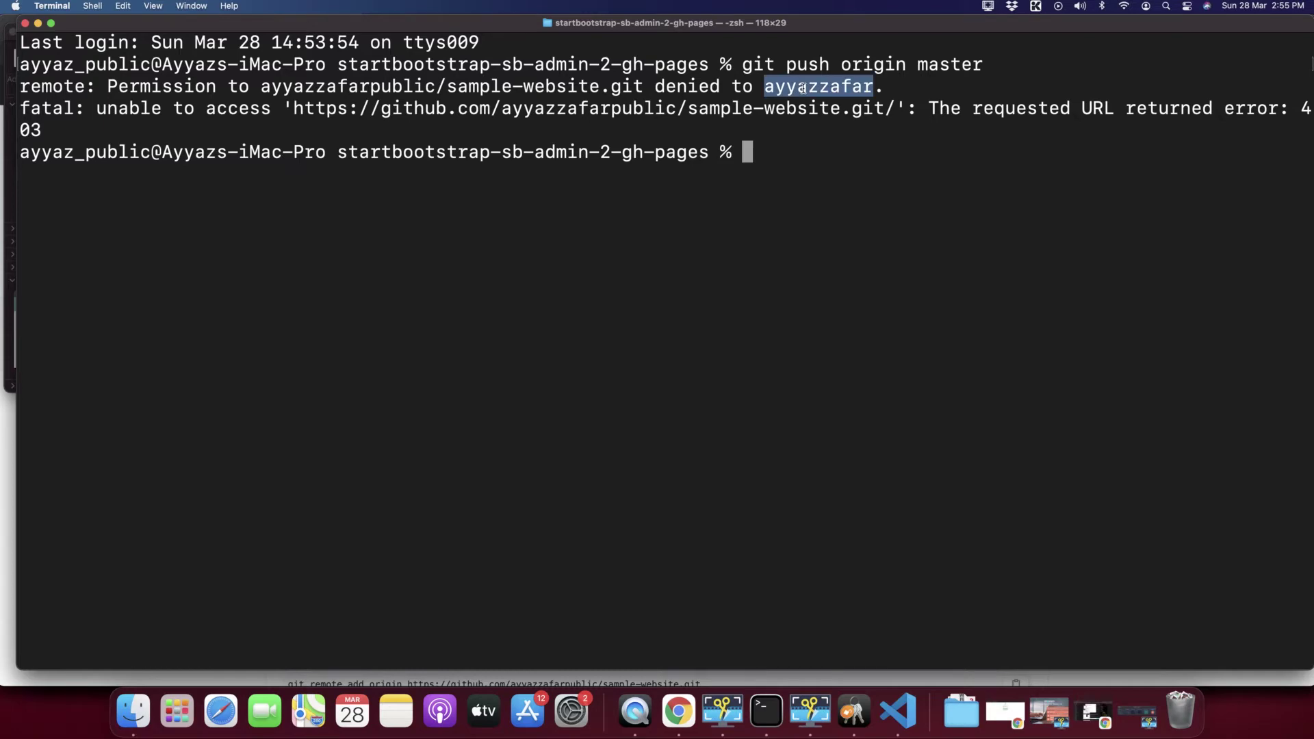
{"action": "left_click", "coordinate": [678, 724]}
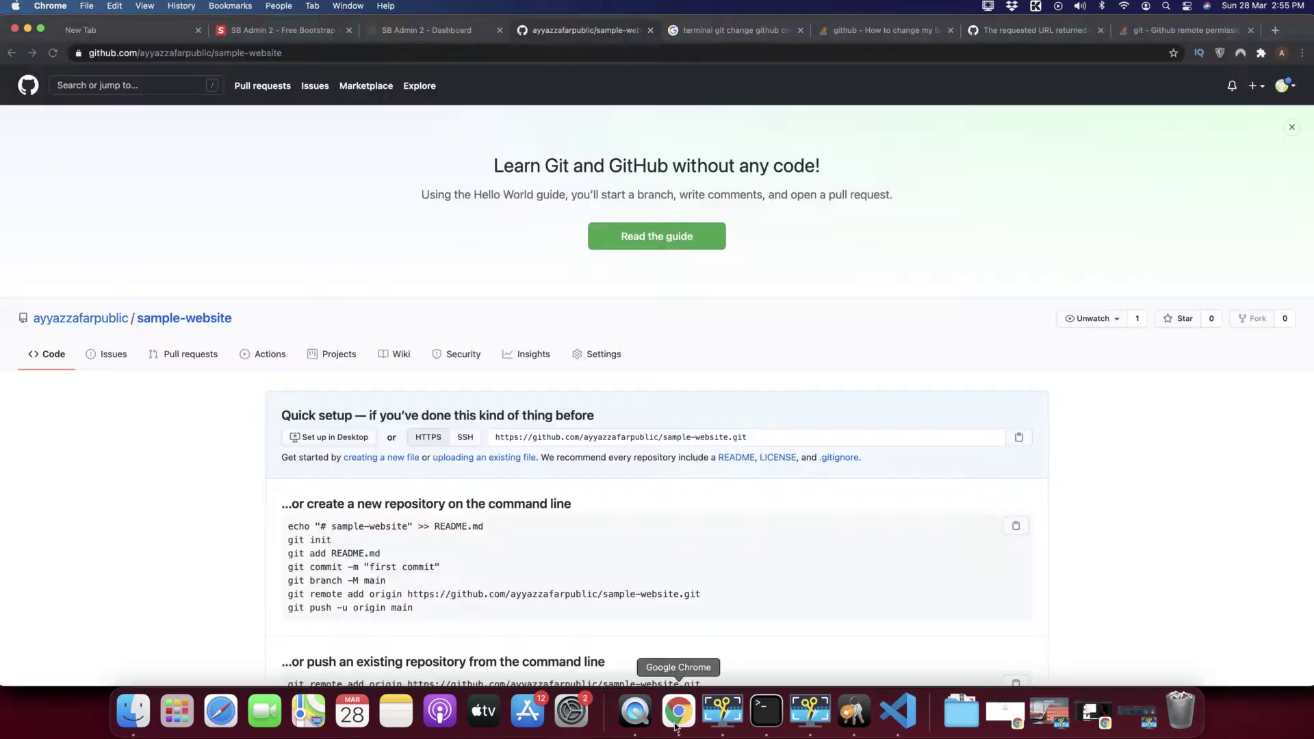
{"action": "left_click", "coordinate": [1284, 85]}
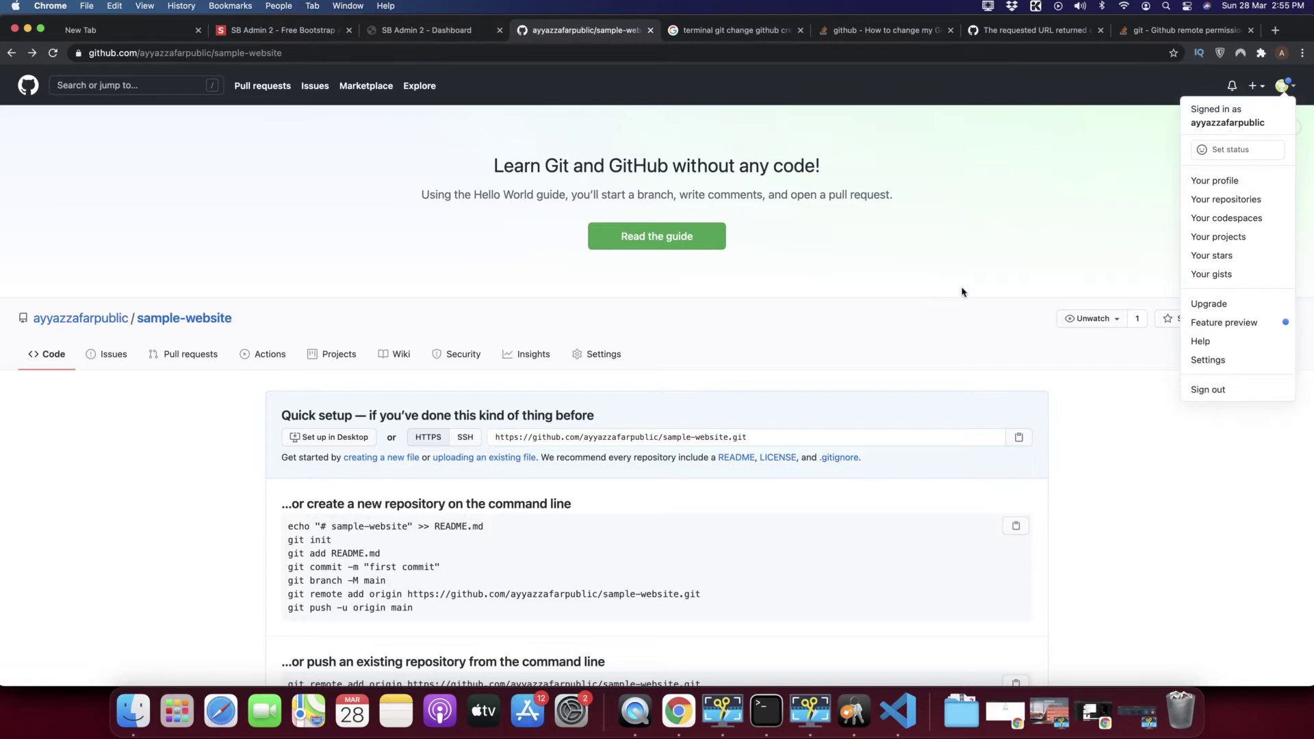
{"action": "key", "text": "super+Tab"}
Highlight the denied account name and the repository URL in the 403 error.
{"action": "left_click", "coordinate": [871, 162]}
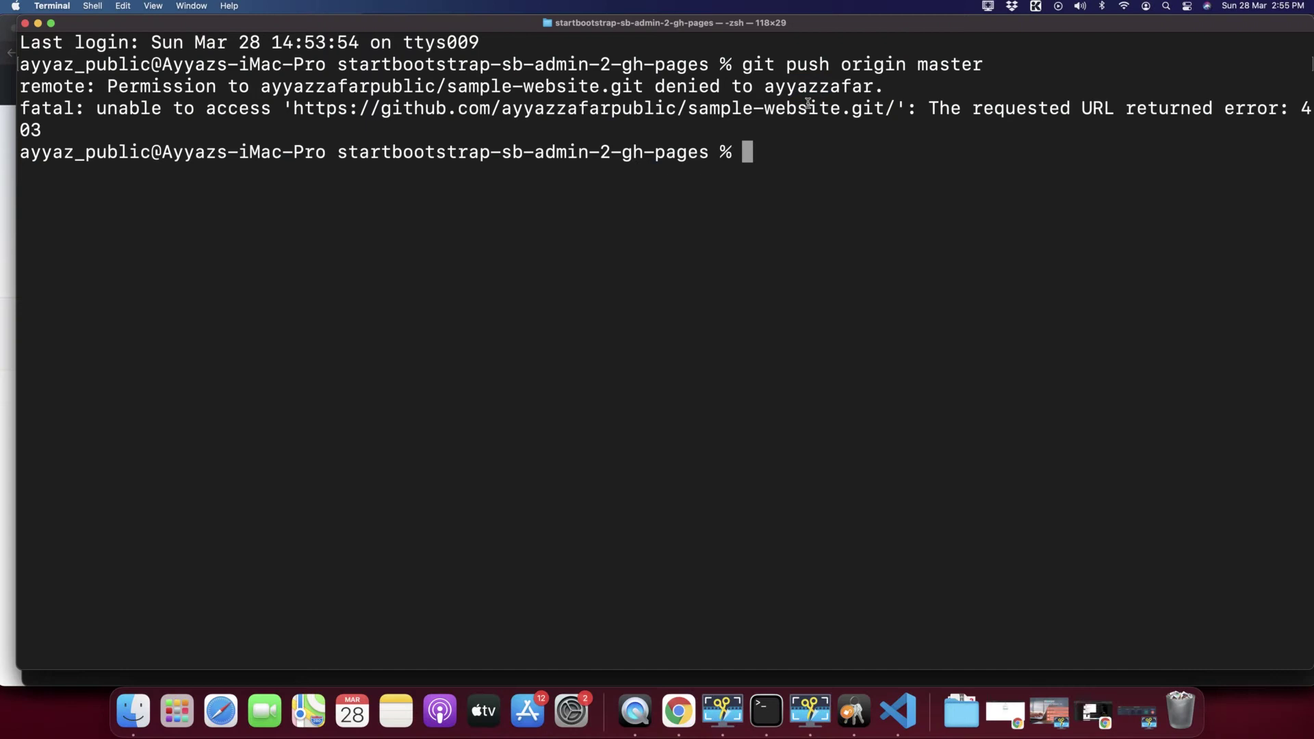
{"action": "double_click", "coordinate": [802, 94]}
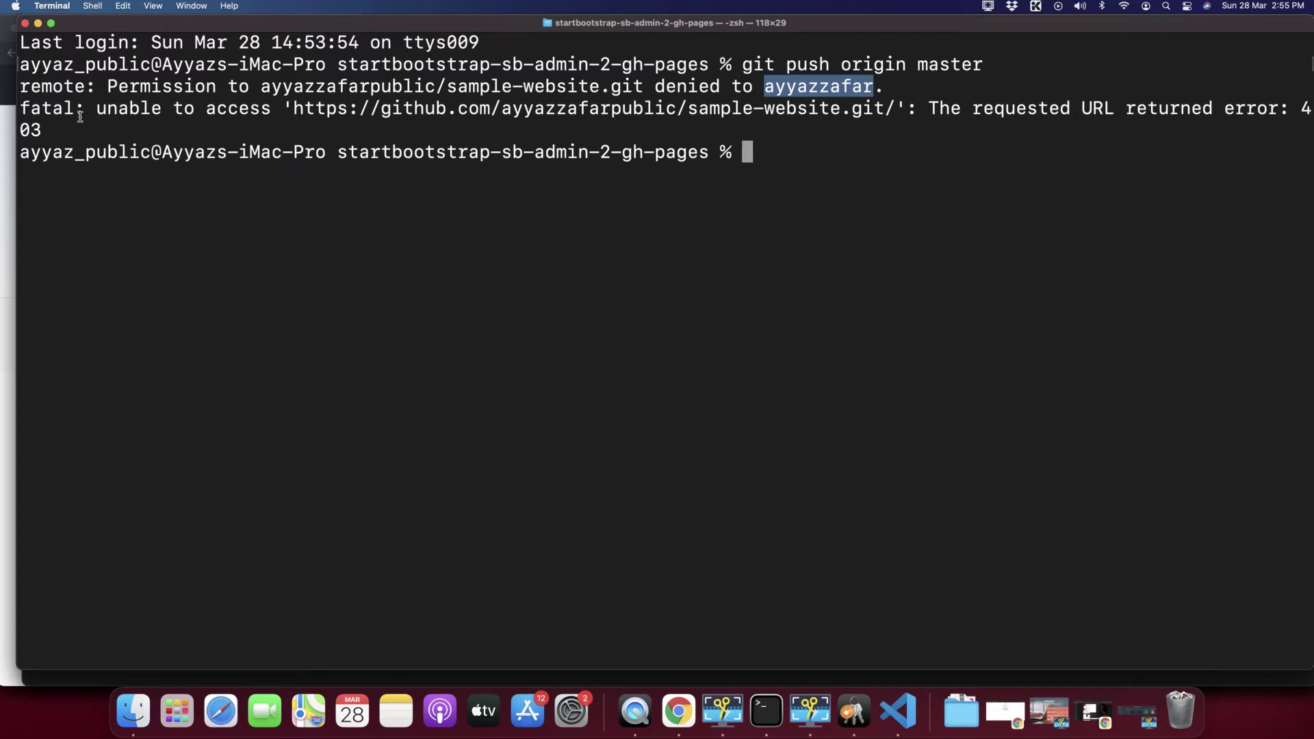
{"action": "left_click", "coordinate": [126, 113]}
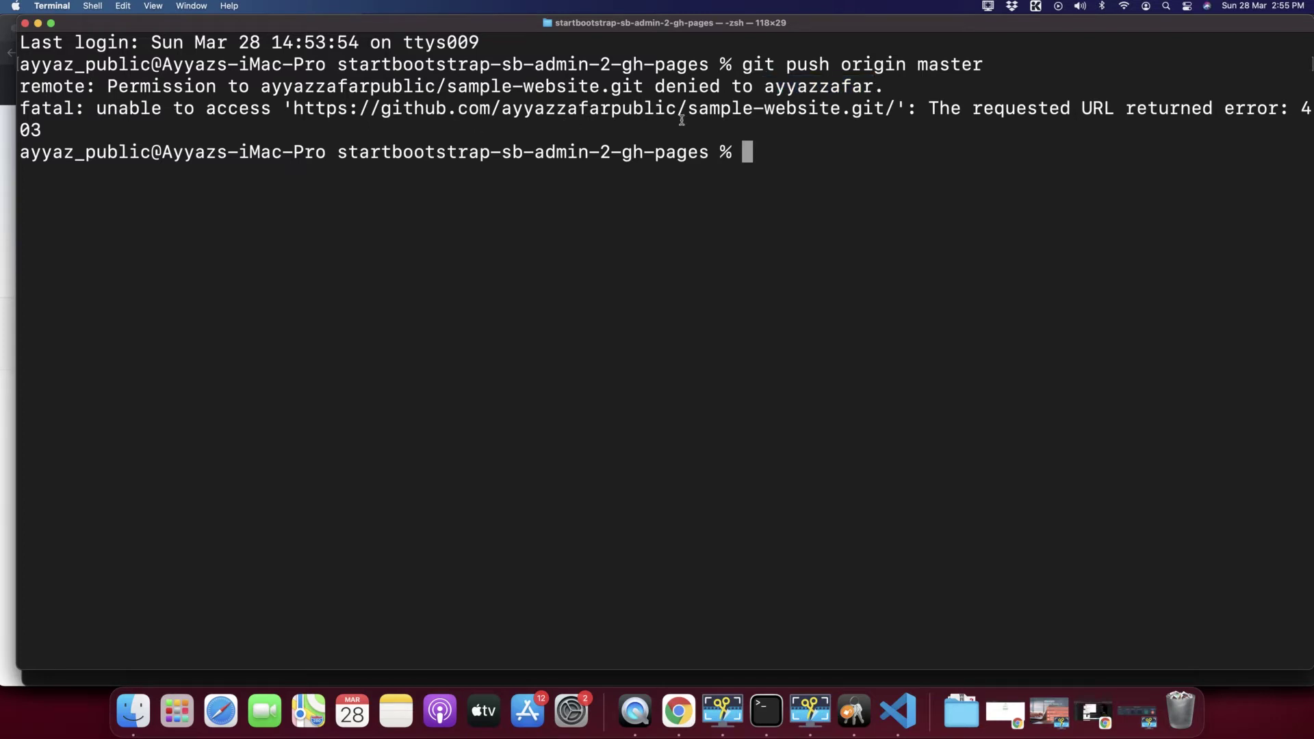
{"action": "left_click_drag", "start_coordinate": [886, 113], "coordinate": [457, 109]}
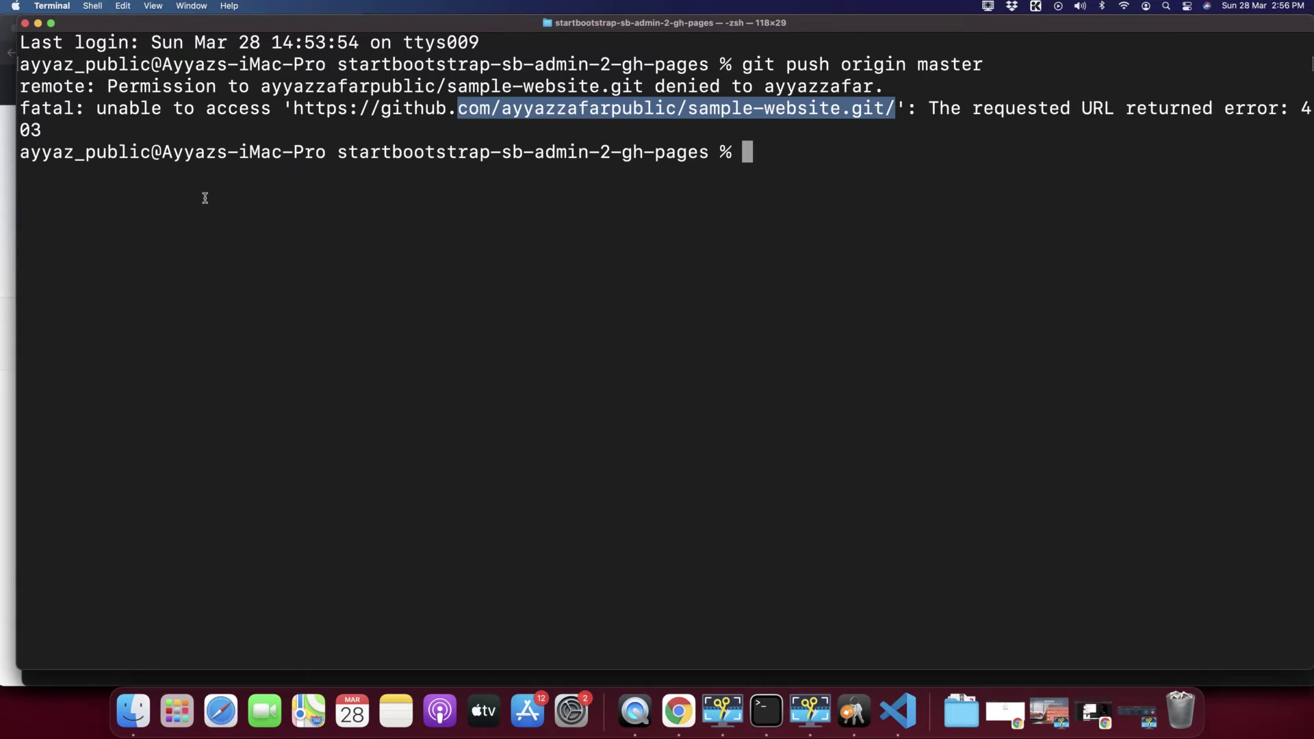
Clear the highlight and quit the running Keychain Access app from the Dock.
{"action": "left_click", "coordinate": [684, 228]}
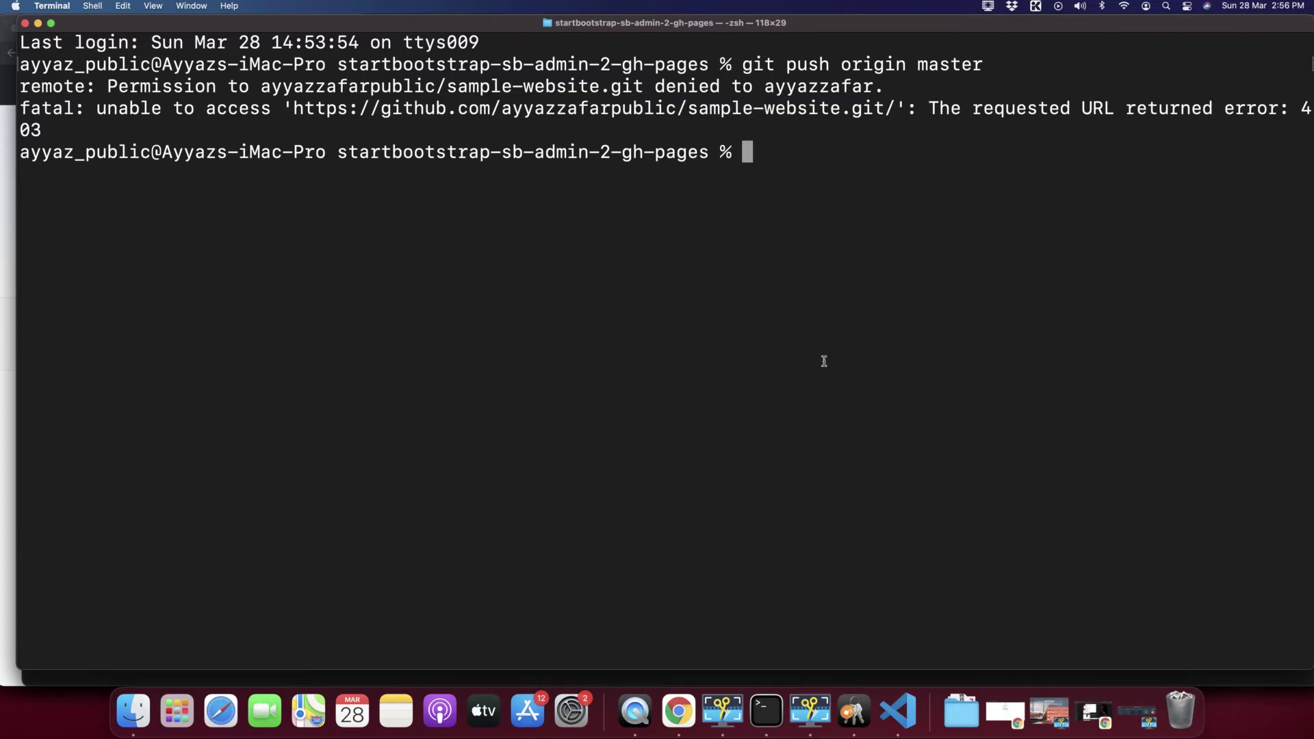
{"action": "right_click", "coordinate": [849, 712]}
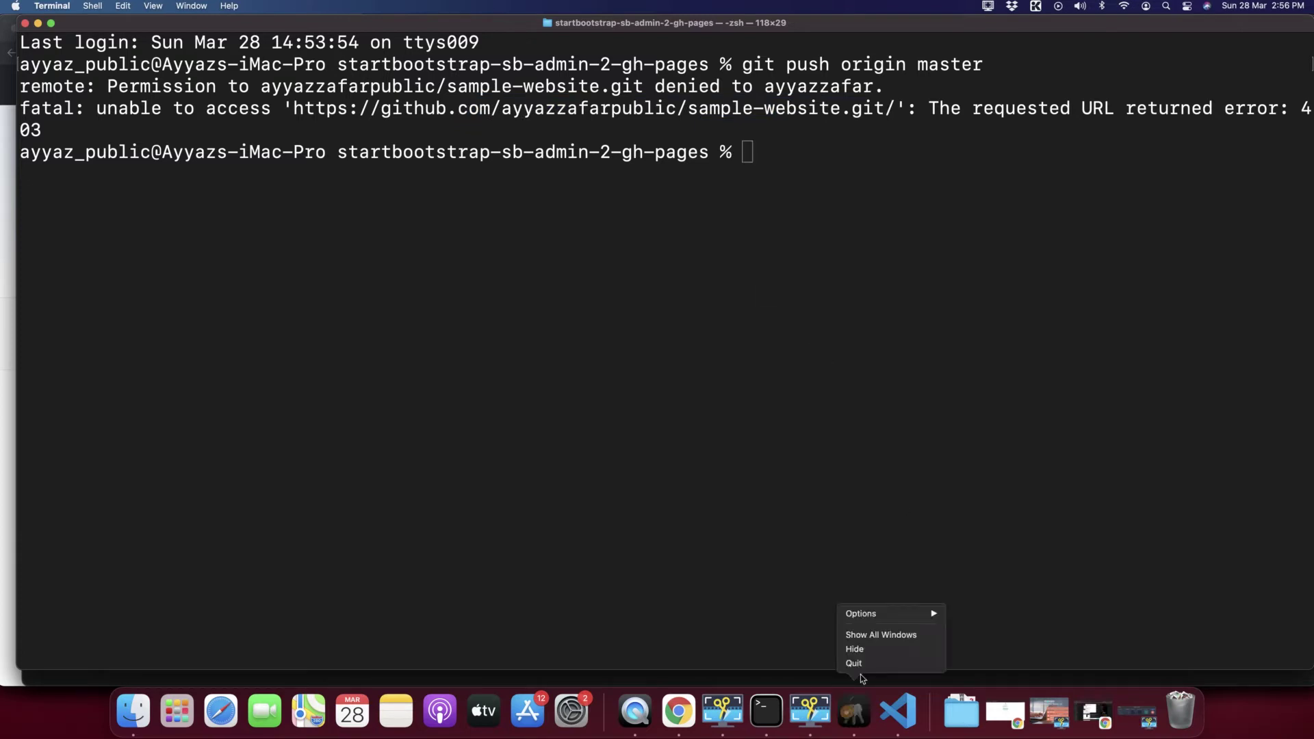
{"action": "left_click", "coordinate": [859, 663]}
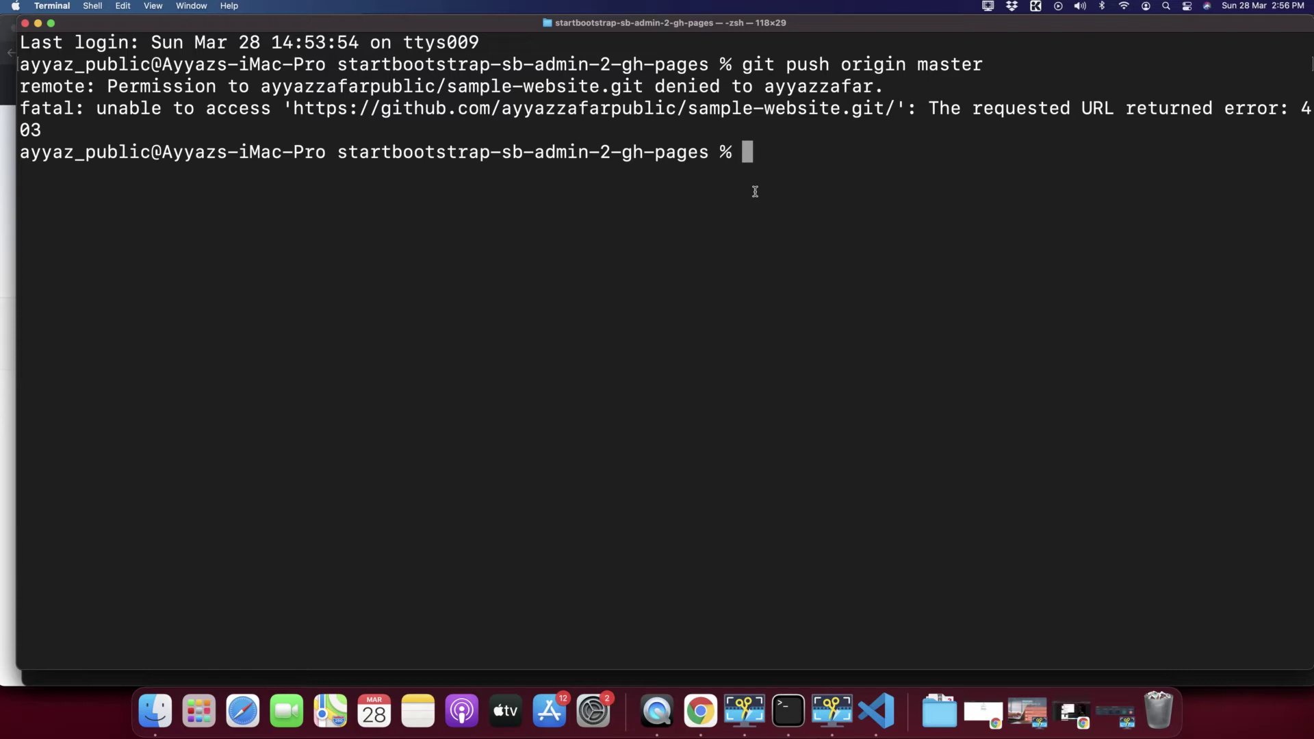
Search 'key' in Launchpad and launch Keychain Access.
{"action": "key", "text": "F4"}
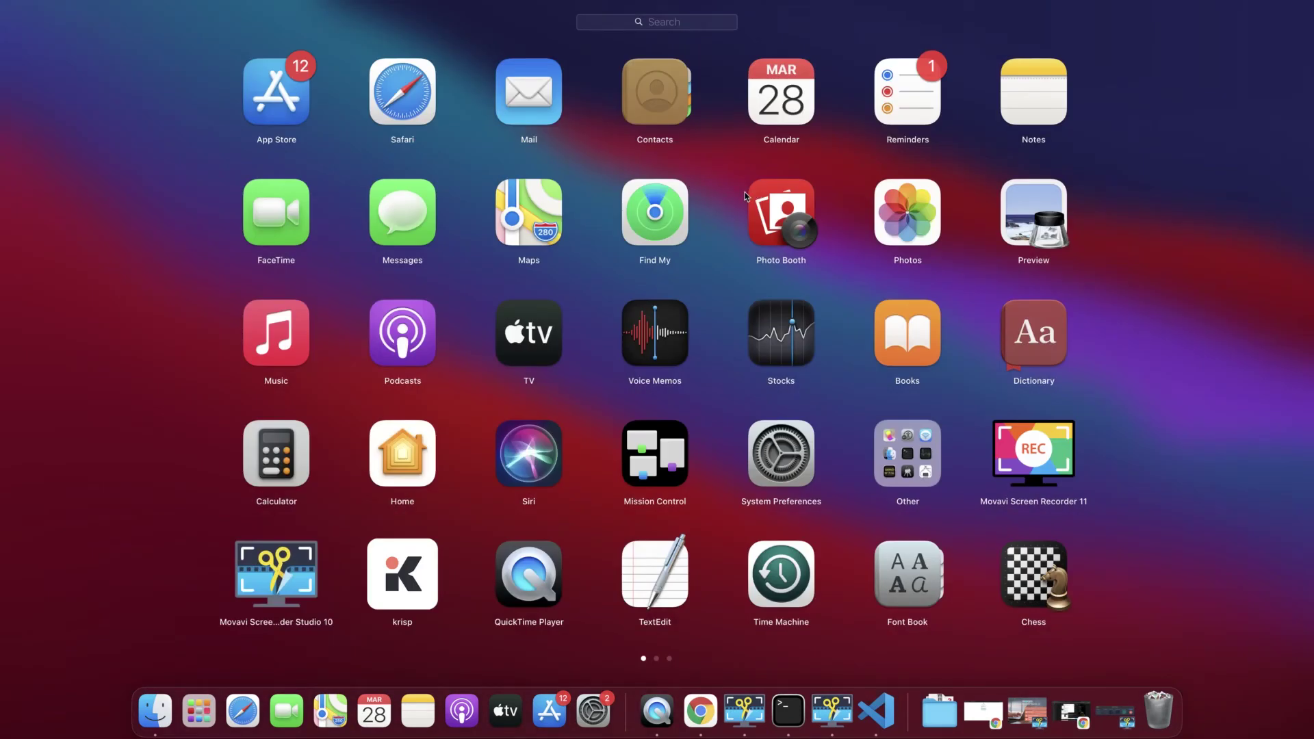
{"action": "type", "text": "key"}
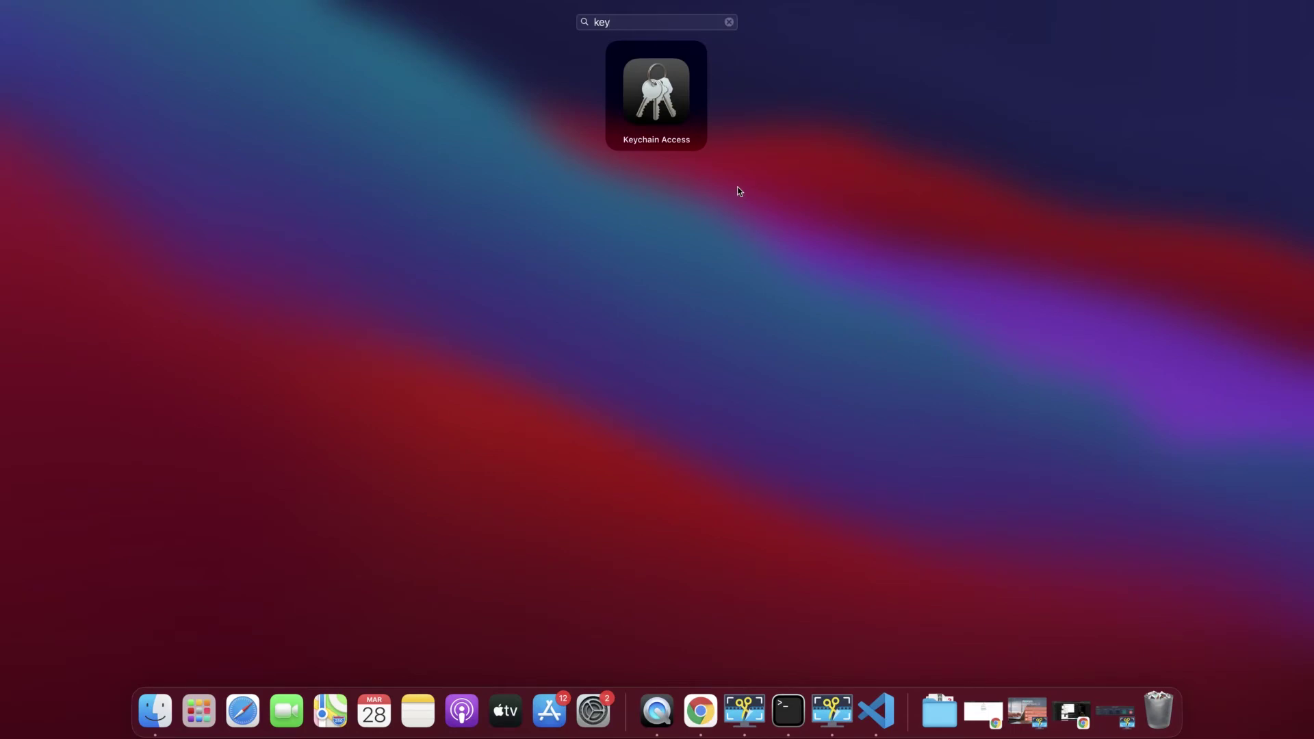
{"action": "left_click", "coordinate": [651, 94]}
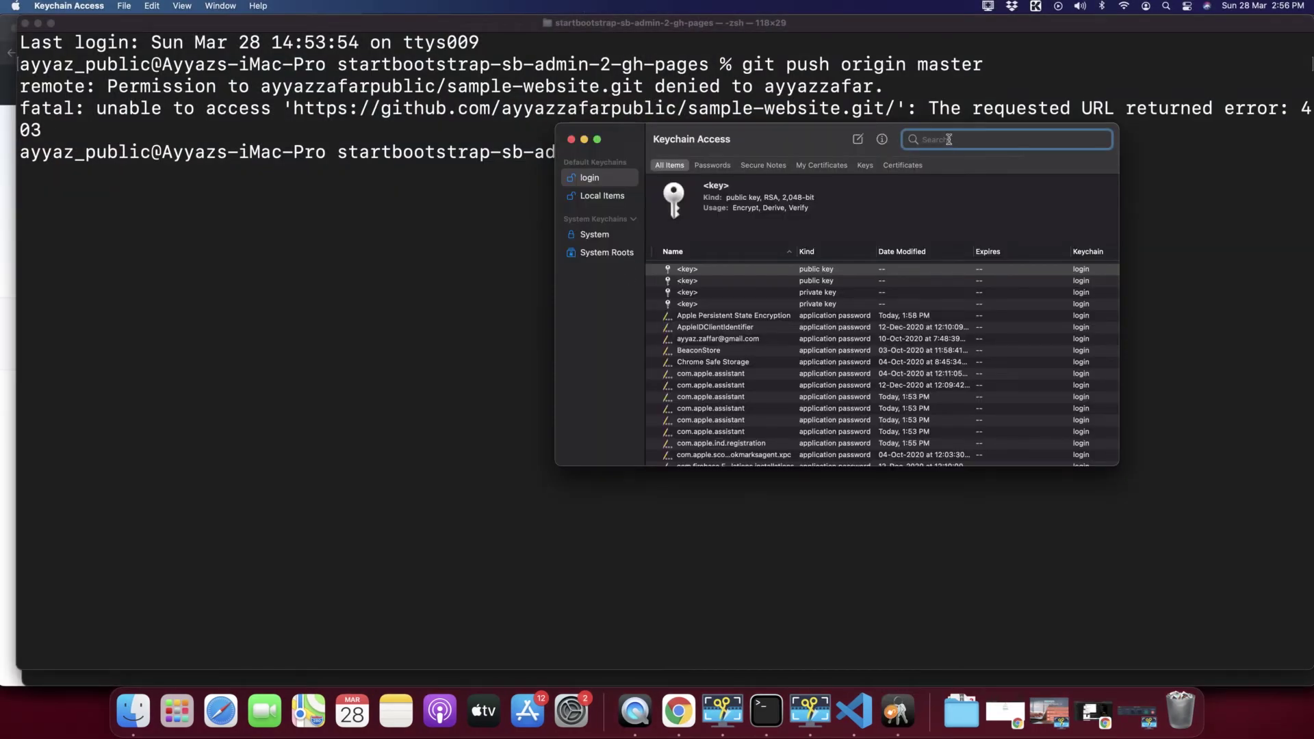
Search 'github', delete the github.com internet password, confirm, and close the Keychain Access window.
{"action": "type", "text": "github"}
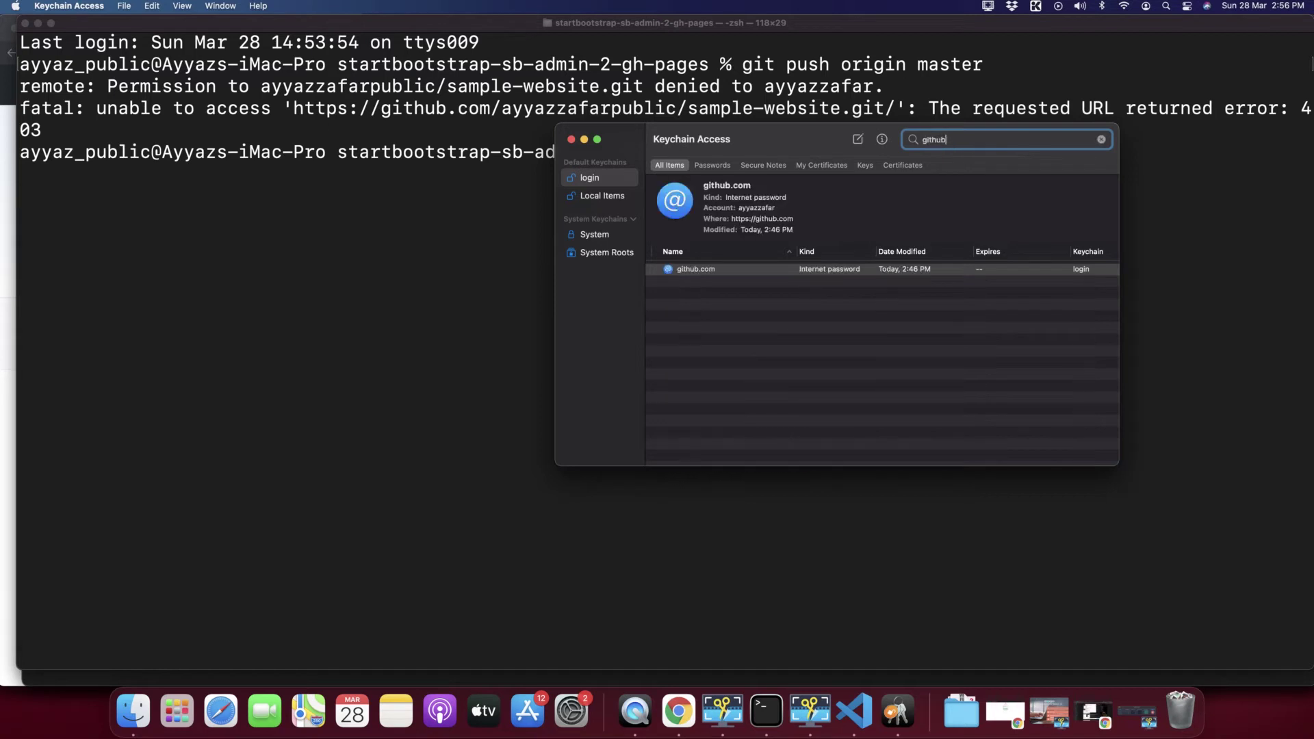
{"action": "left_click", "coordinate": [689, 269]}
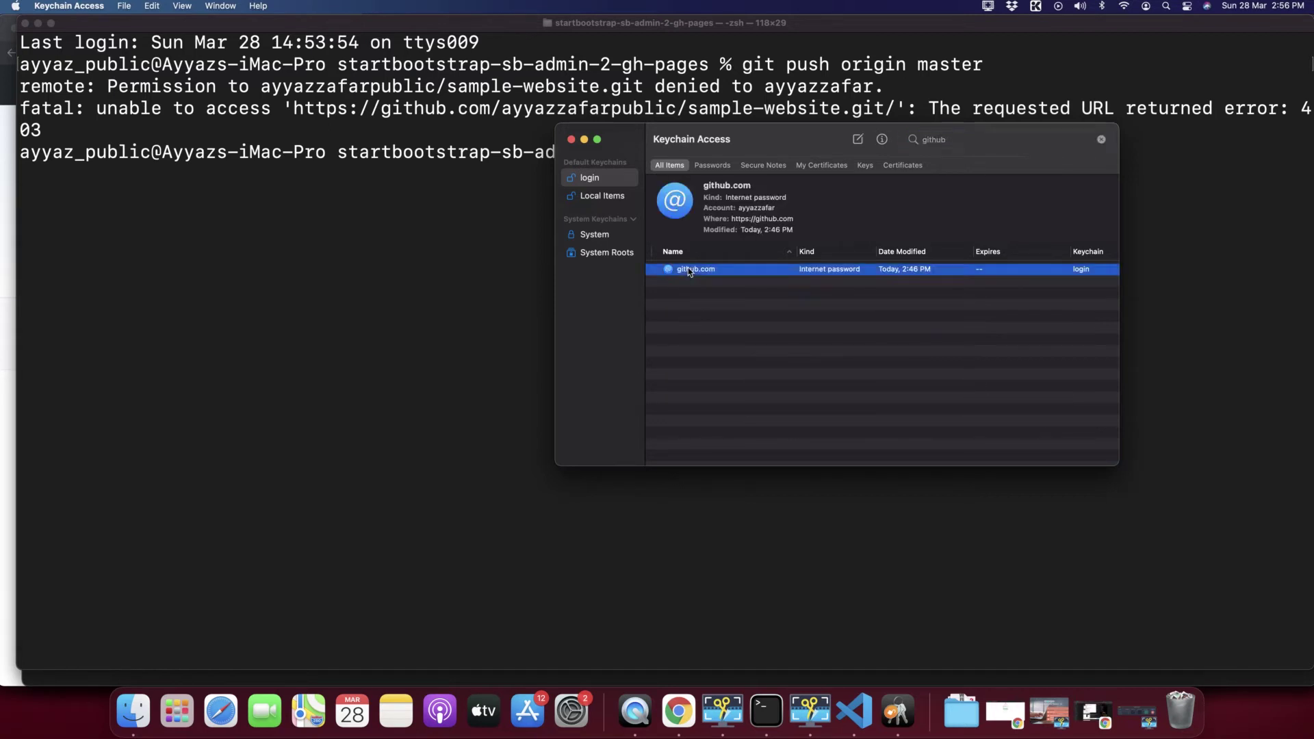
{"action": "right_click", "coordinate": [684, 271]}
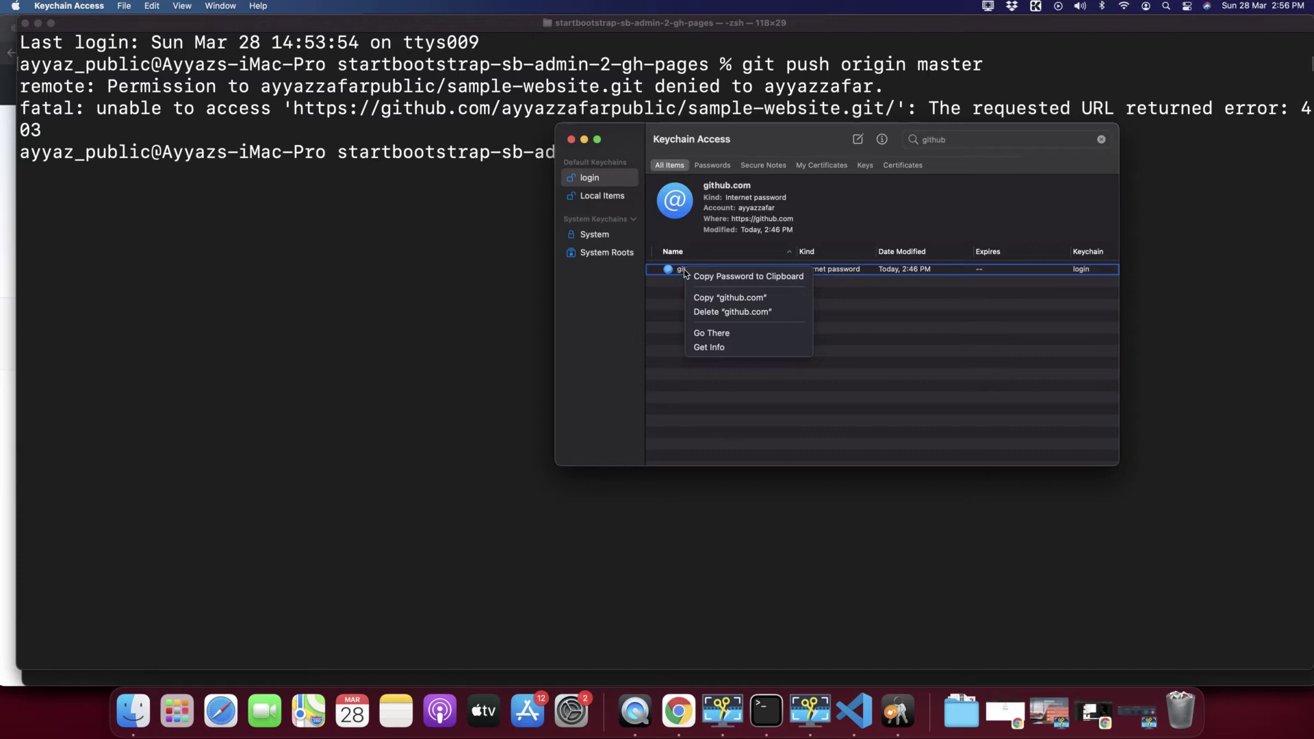
{"action": "left_click", "coordinate": [651, 335]}
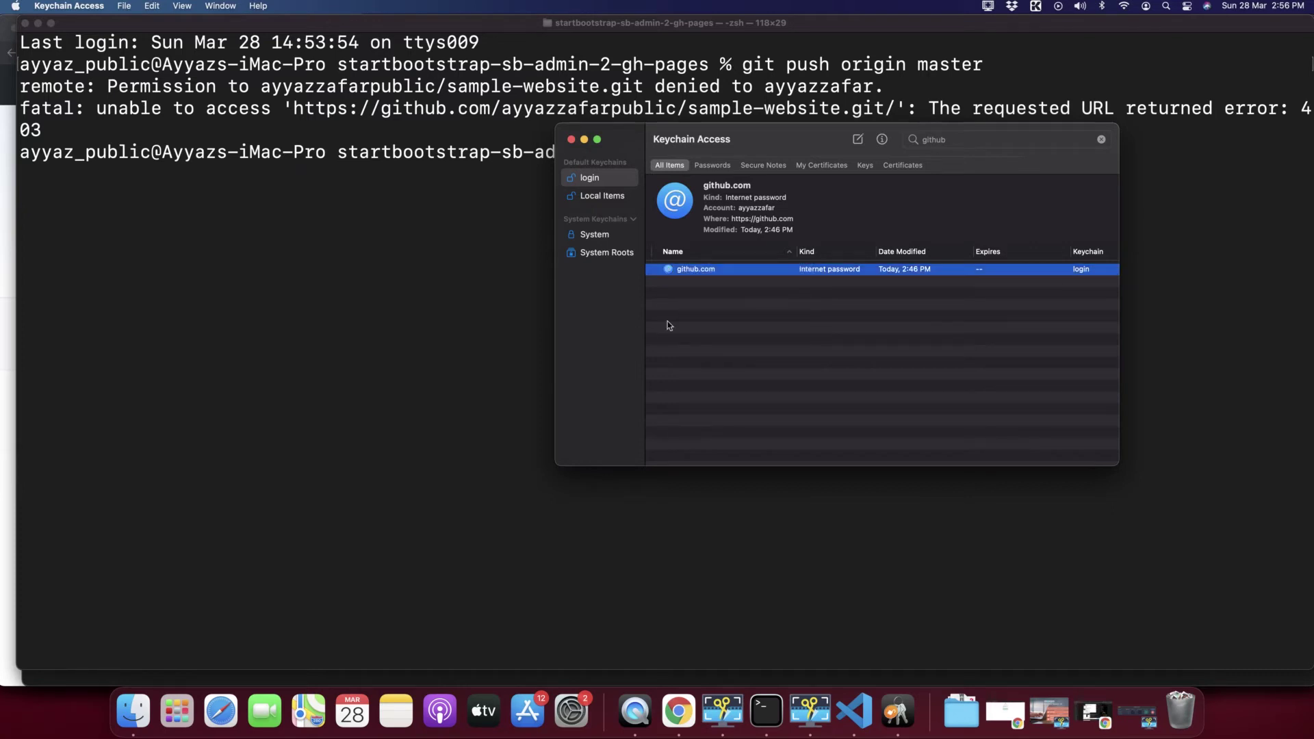
{"action": "right_click", "coordinate": [693, 271]}
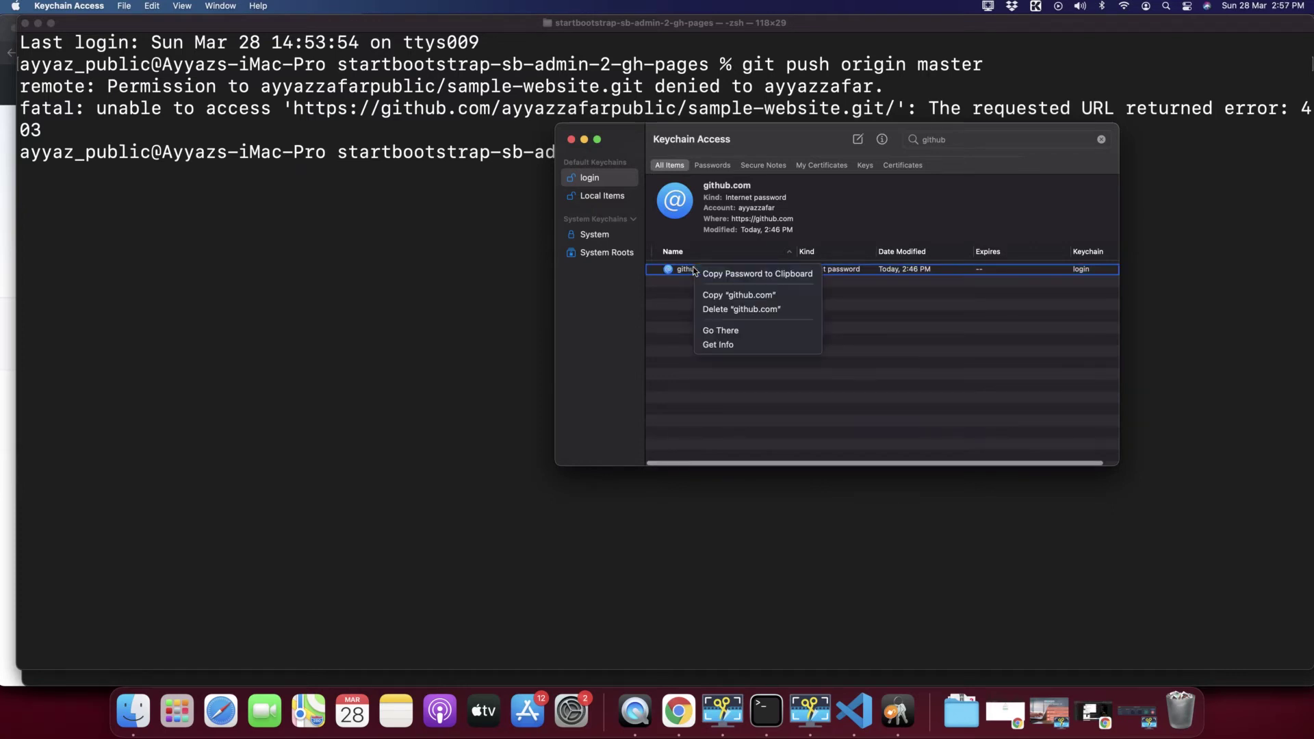
{"action": "left_click", "coordinate": [731, 312]}
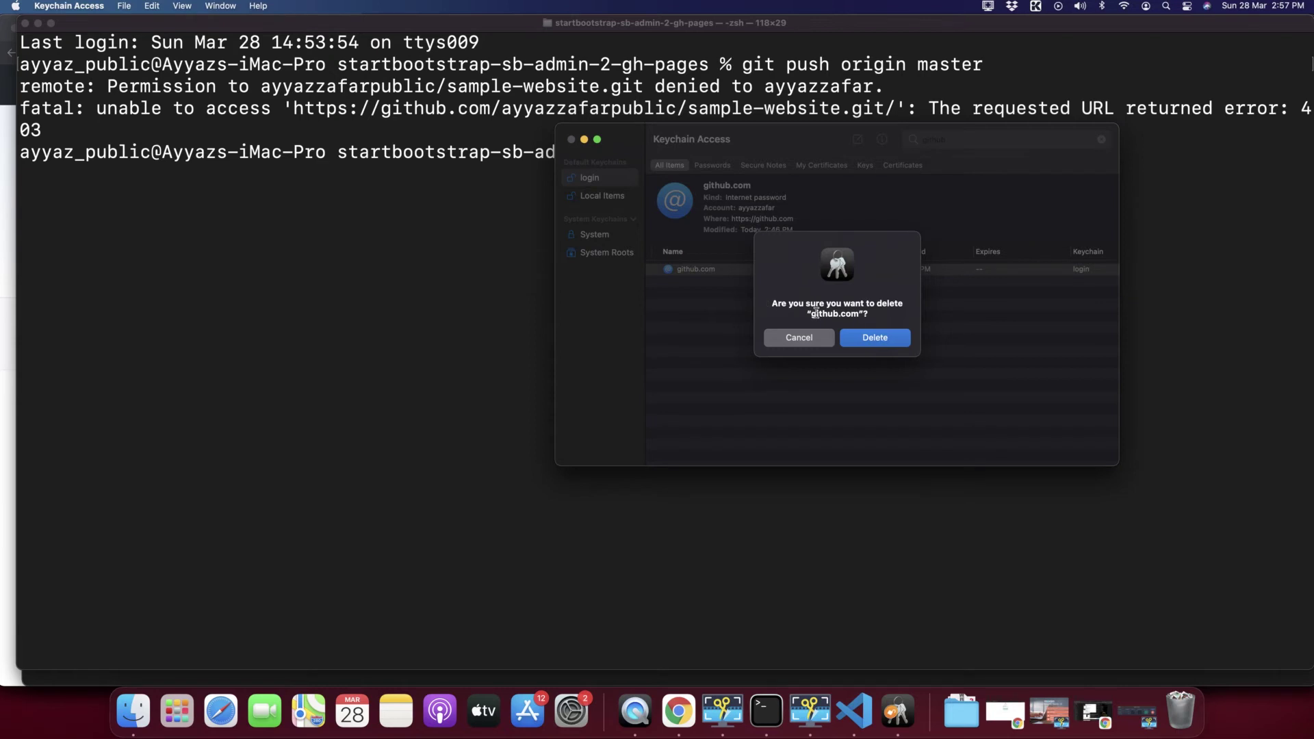
{"action": "left_click", "coordinate": [877, 339]}
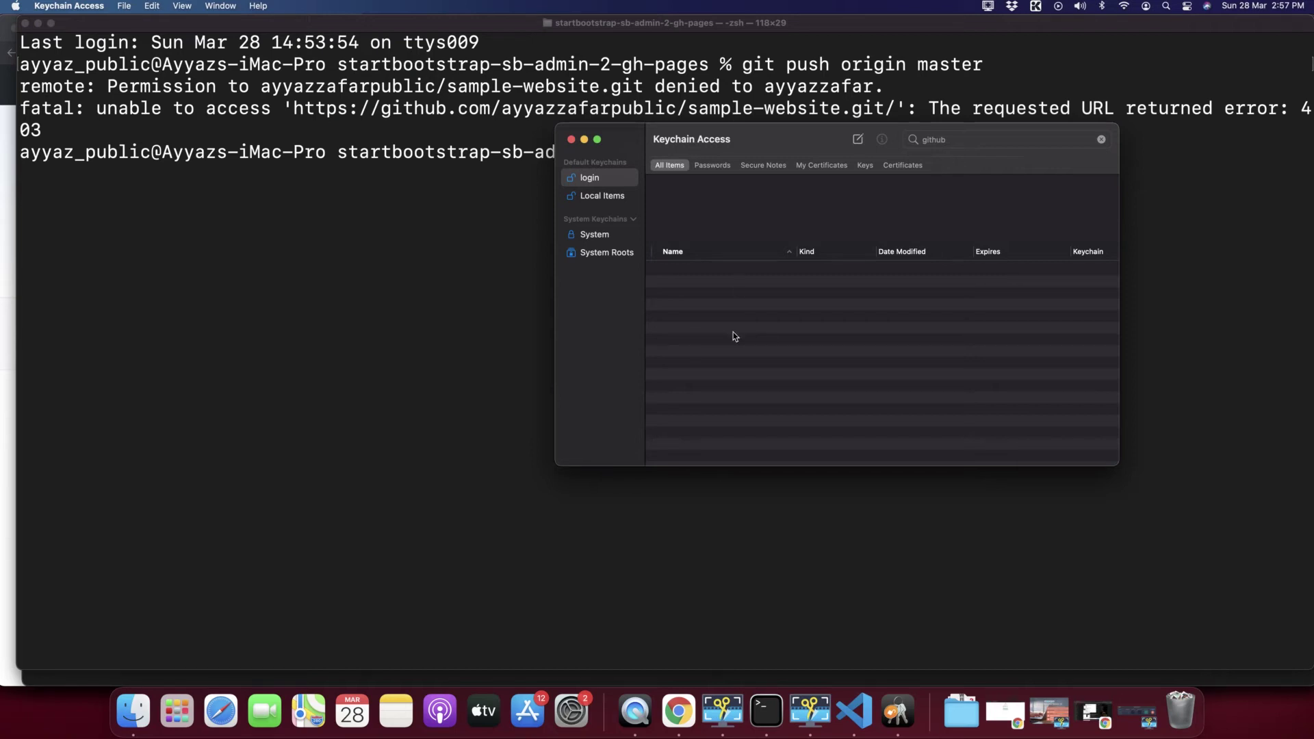
{"action": "left_click", "coordinate": [572, 140]}
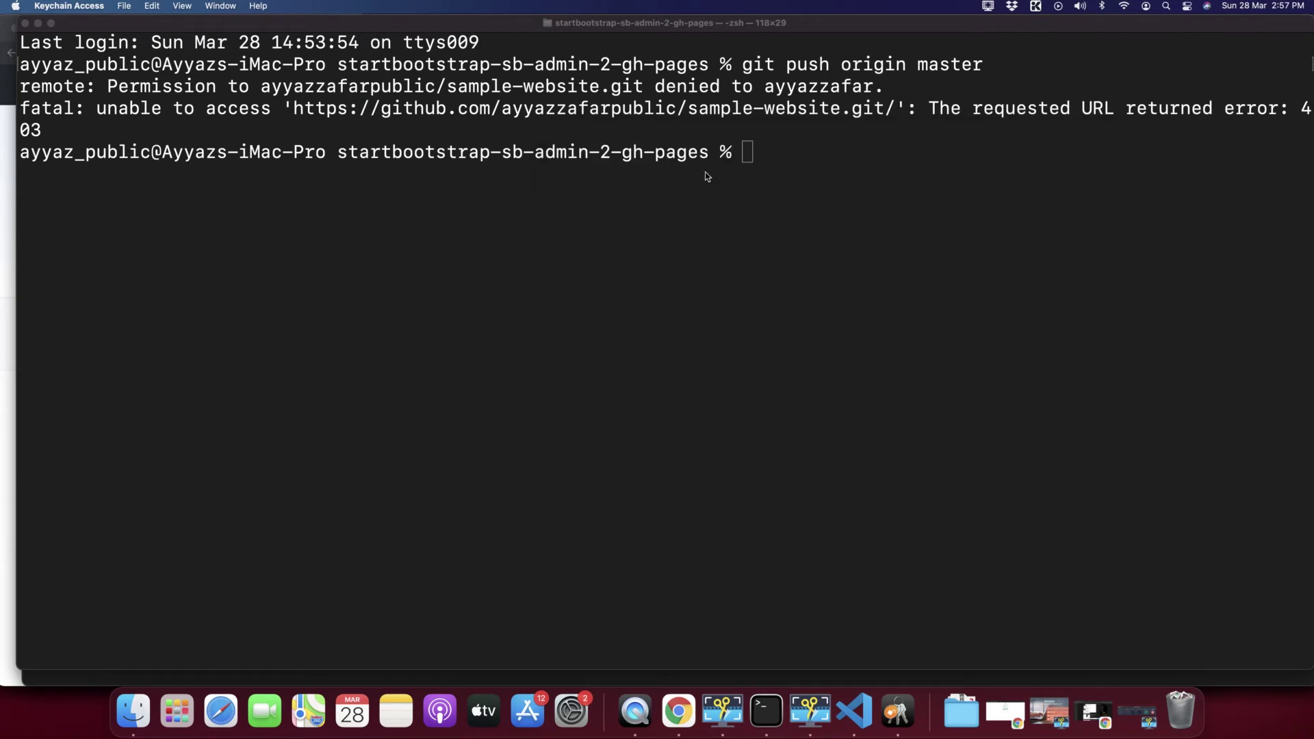
{"action": "left_click", "coordinate": [747, 171]}
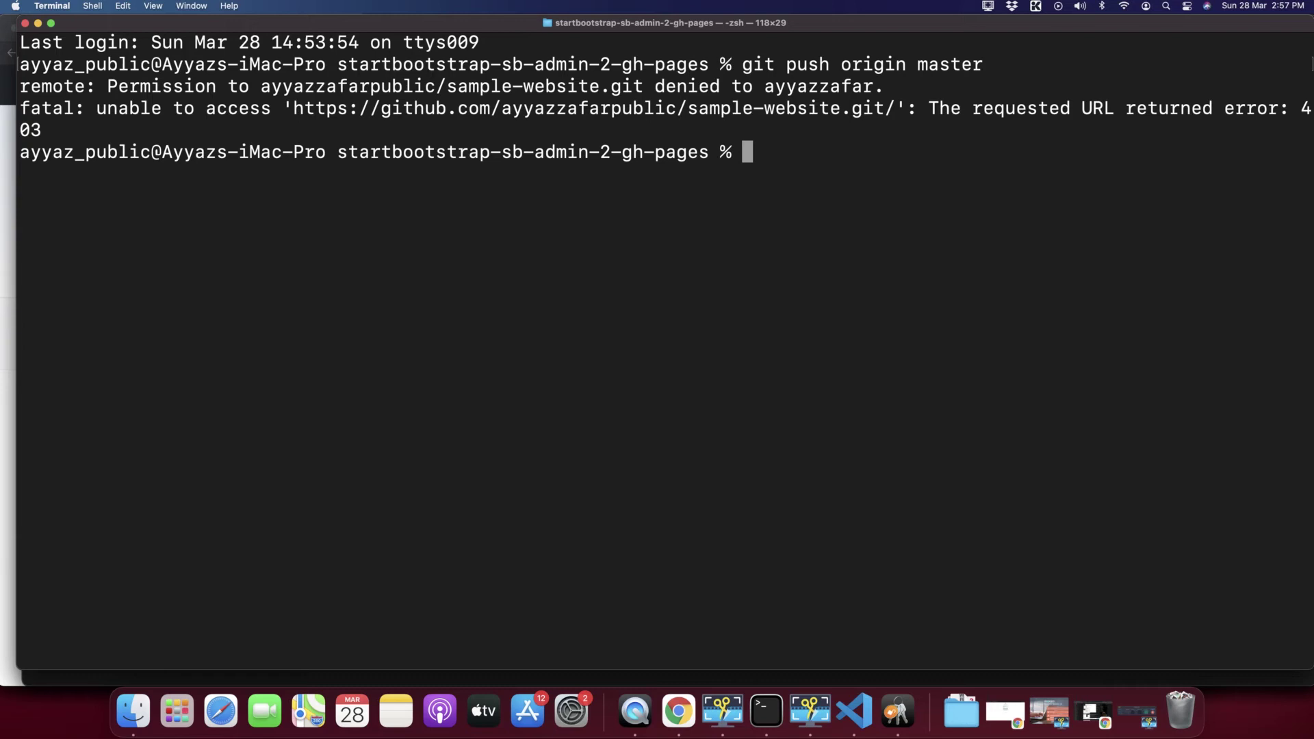
Clear the Terminal screen and rerun git push origin master, fixing the 'orign' typo.
{"action": "type", "text": "clear"}
{"action": "key", "text": "Return"}
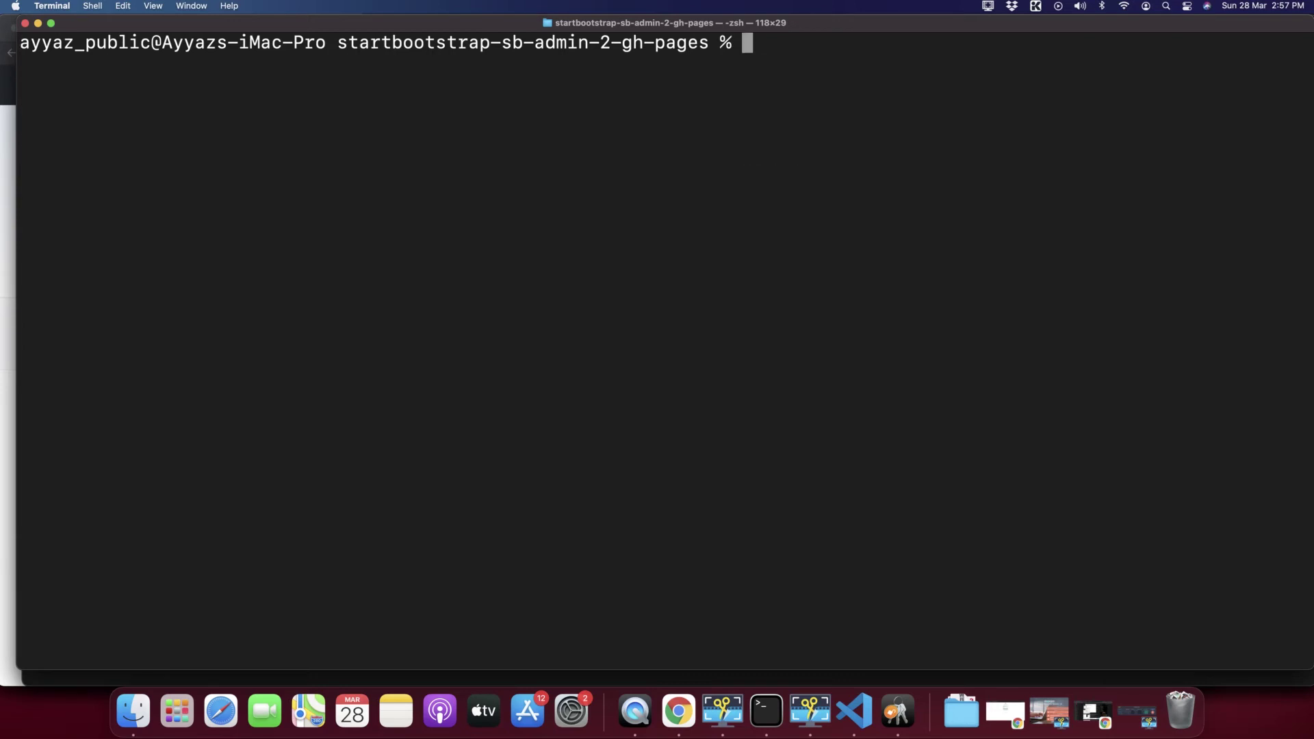
{"action": "type", "text": "git push orign m"}
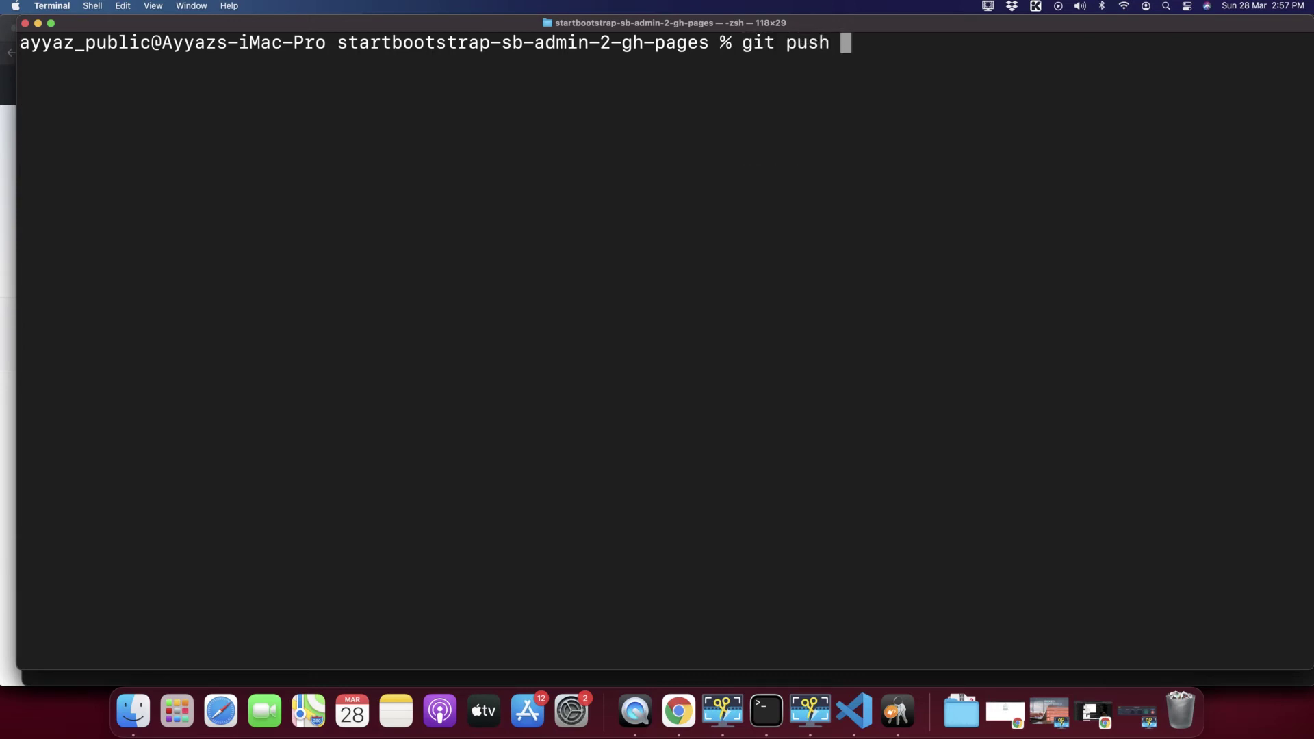
{"action": "key", "text": "BackSpace"}
{"action": "key", "text": "BackSpace"}
{"action": "key", "text": "BackSpace"}
{"action": "type", "text": "in master"}
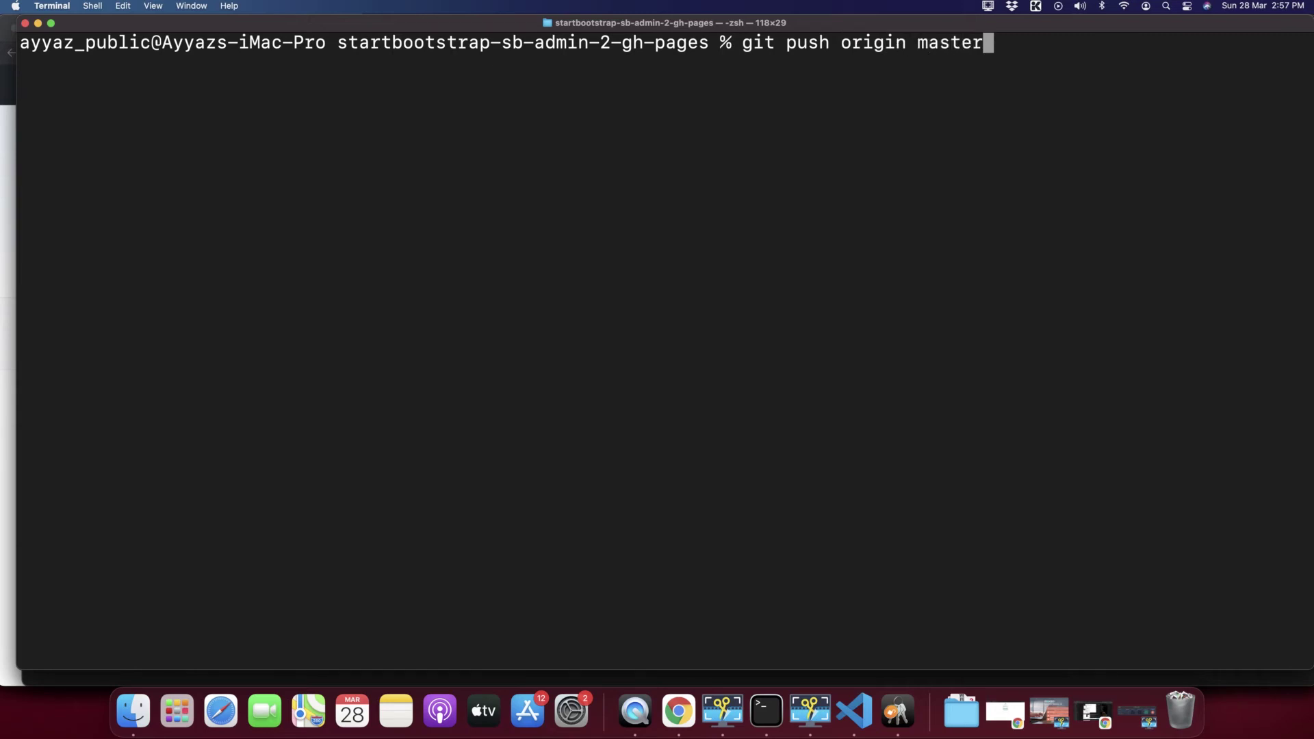
{"action": "key", "text": "Return"}
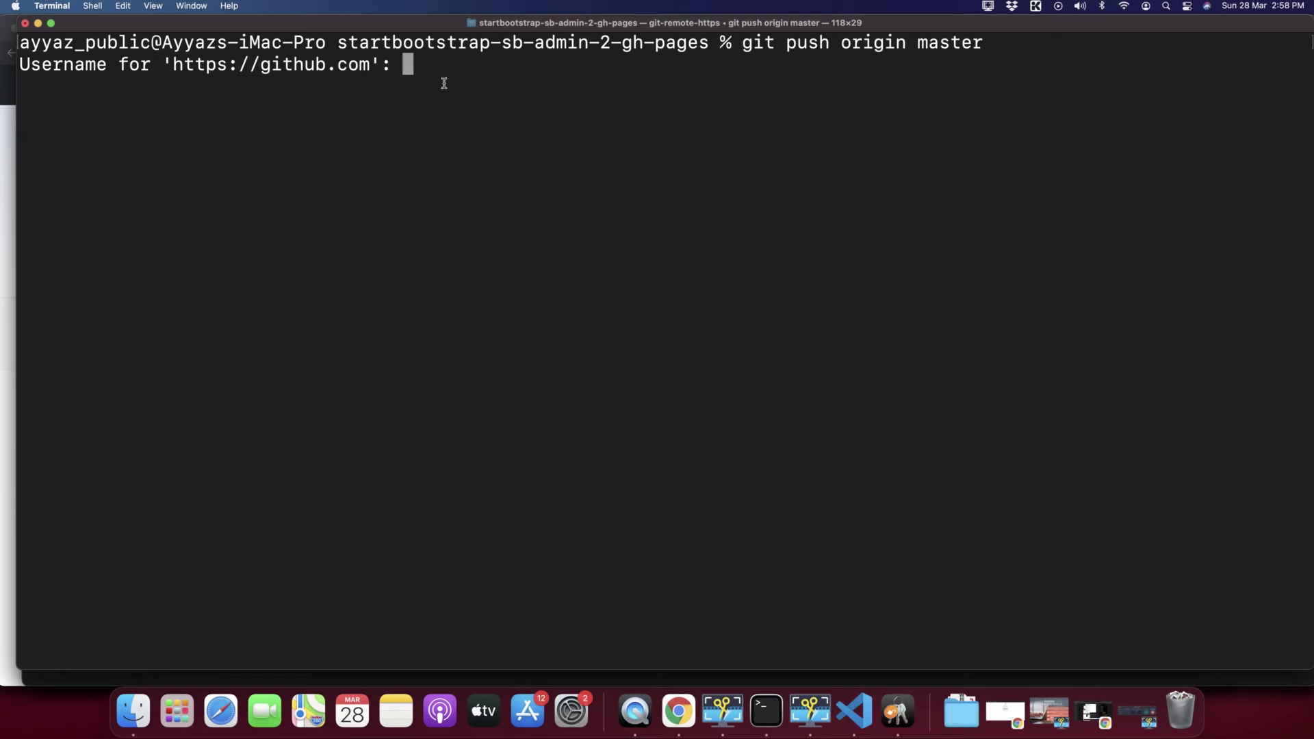
Enter the new GitHub account's username and password at the prompts so uploading starts.
{"action": "type", "text": "ayyazzafarpub"}
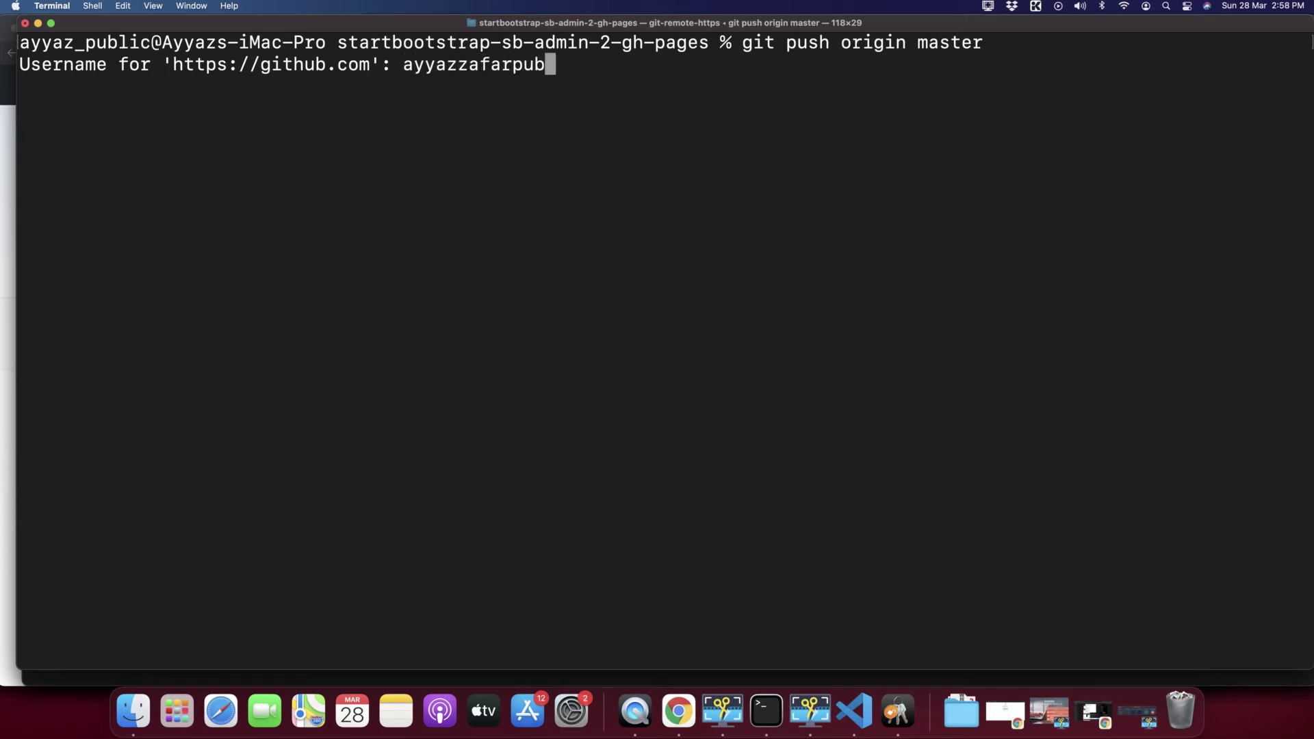
{"action": "type", "text": "lic"}
{"action": "key", "text": "Return"}
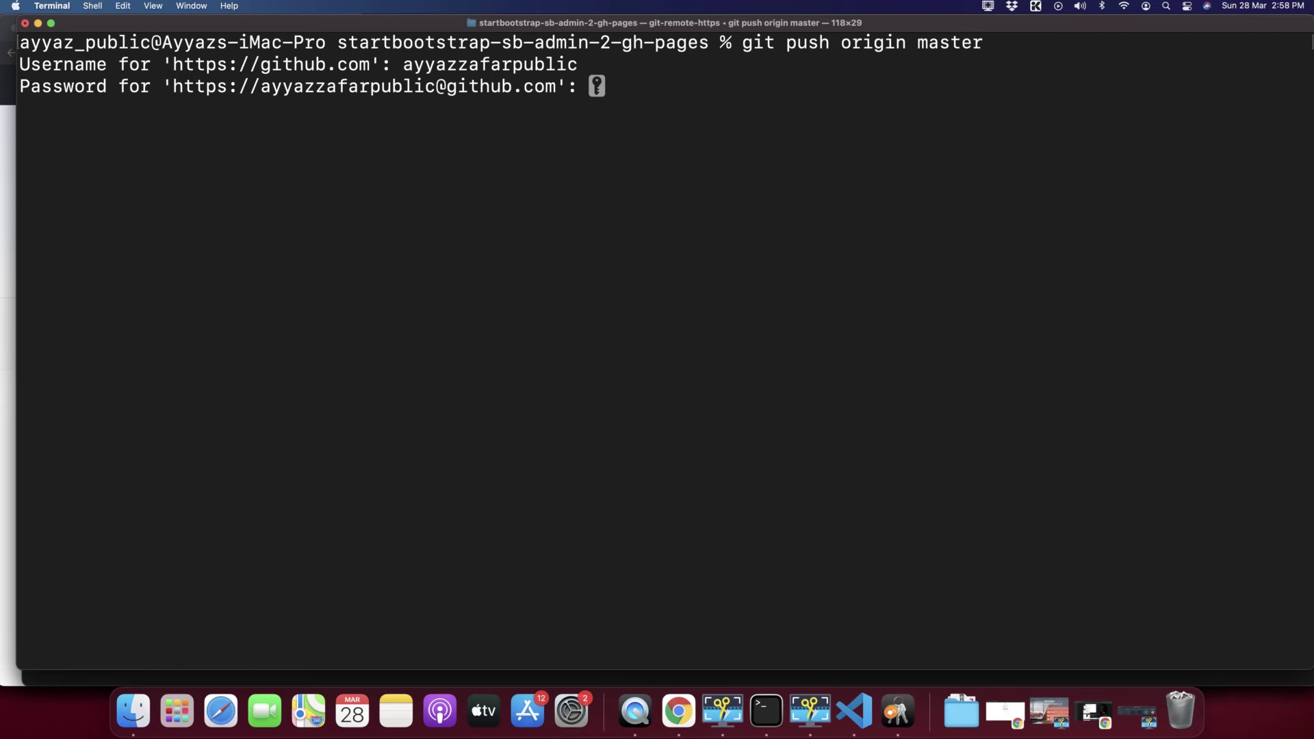
{"action": "key", "text": "Return"}
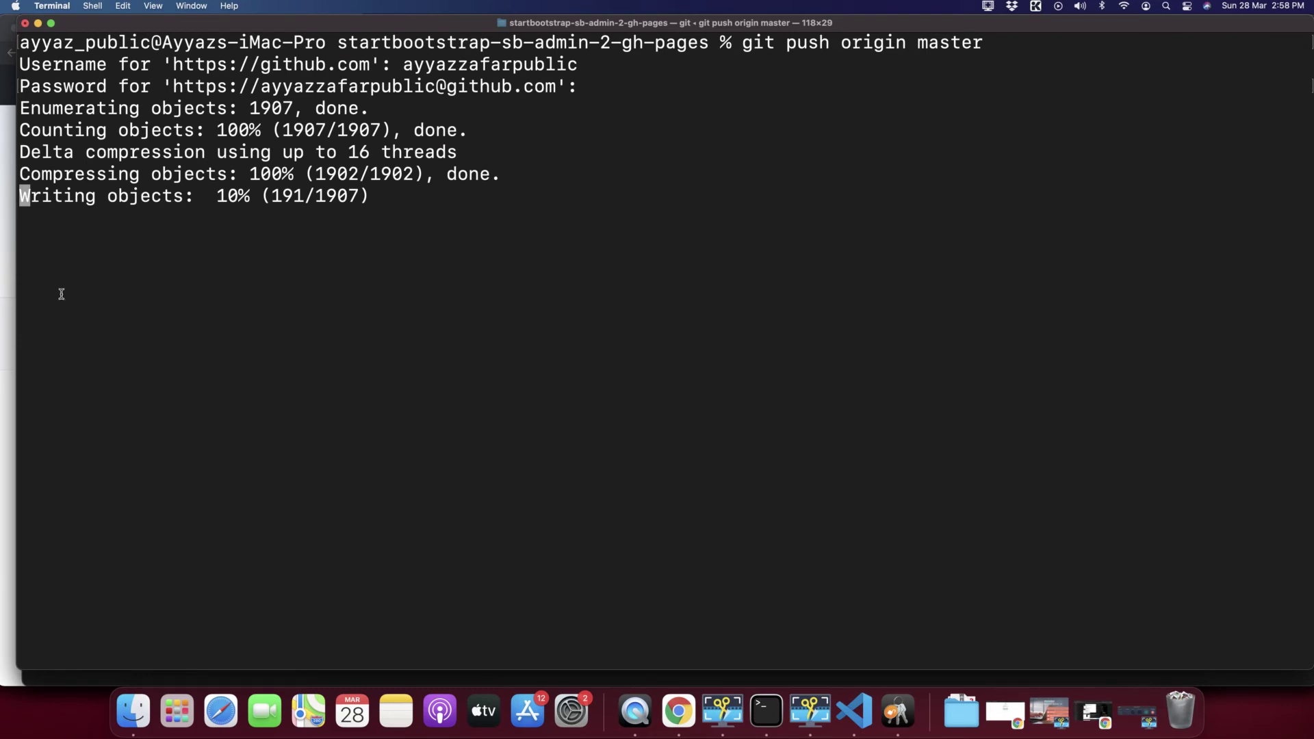
Reload the still-empty GitHub repository page in Chrome, then return to the push progress.
{"action": "left_click", "coordinate": [10, 272]}
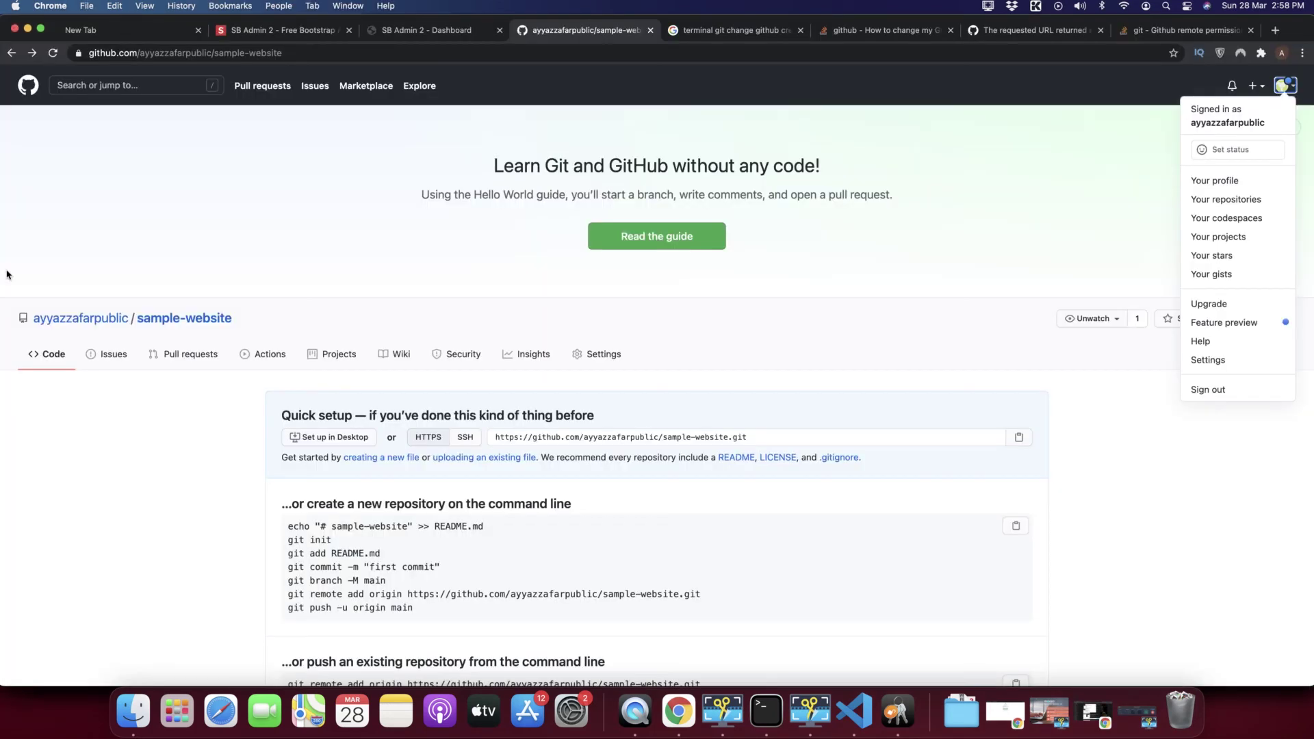
{"action": "scroll", "coordinate": [311, 409], "scroll_direction": "down", "scroll_amount": 5}
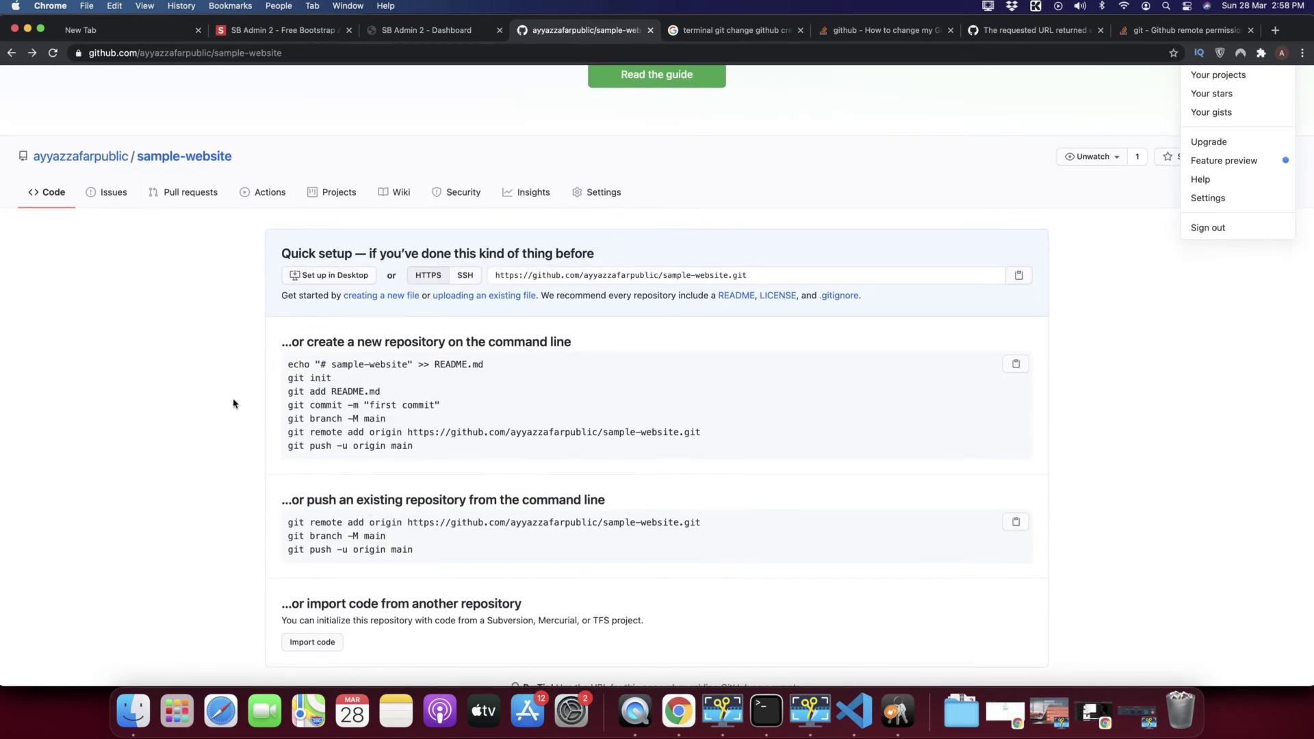
{"action": "key", "text": "super+Tab"}
{"action": "key", "text": "super+Tab"}
{"action": "left_click", "coordinate": [48, 59]}
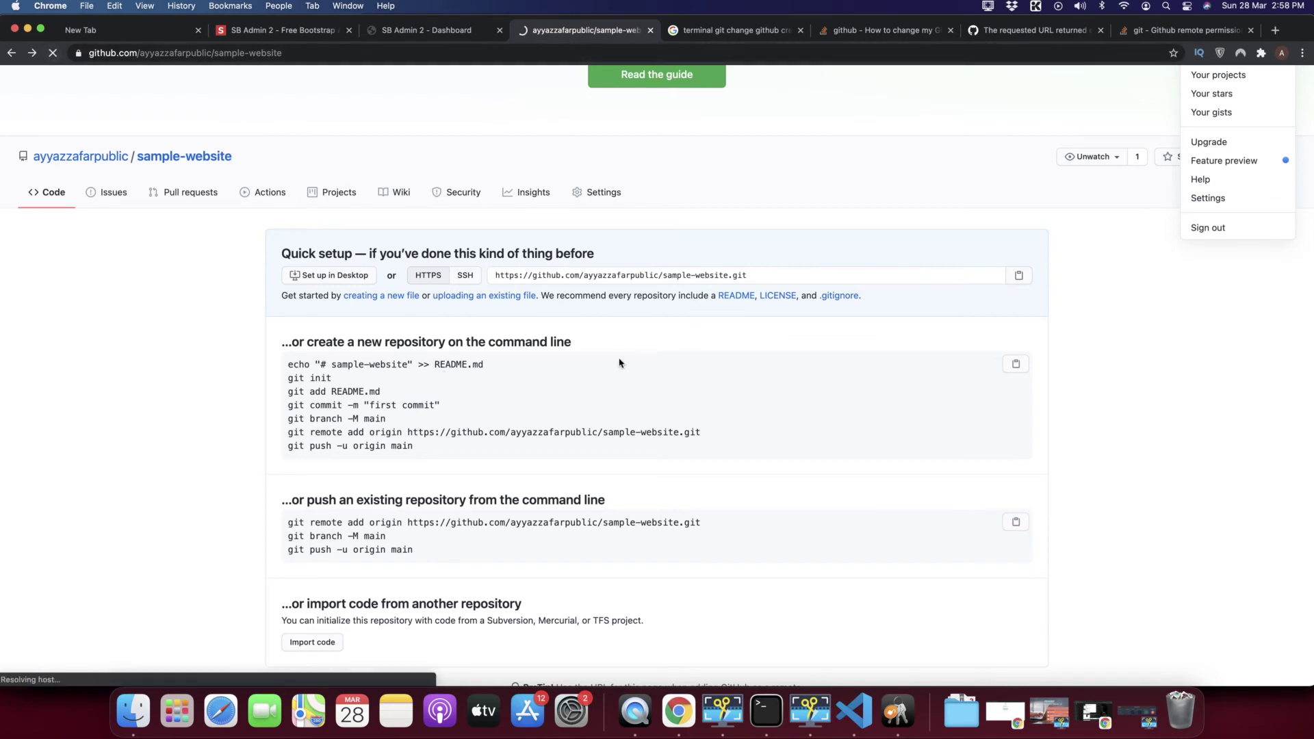
{"action": "key", "text": "super+Tab"}
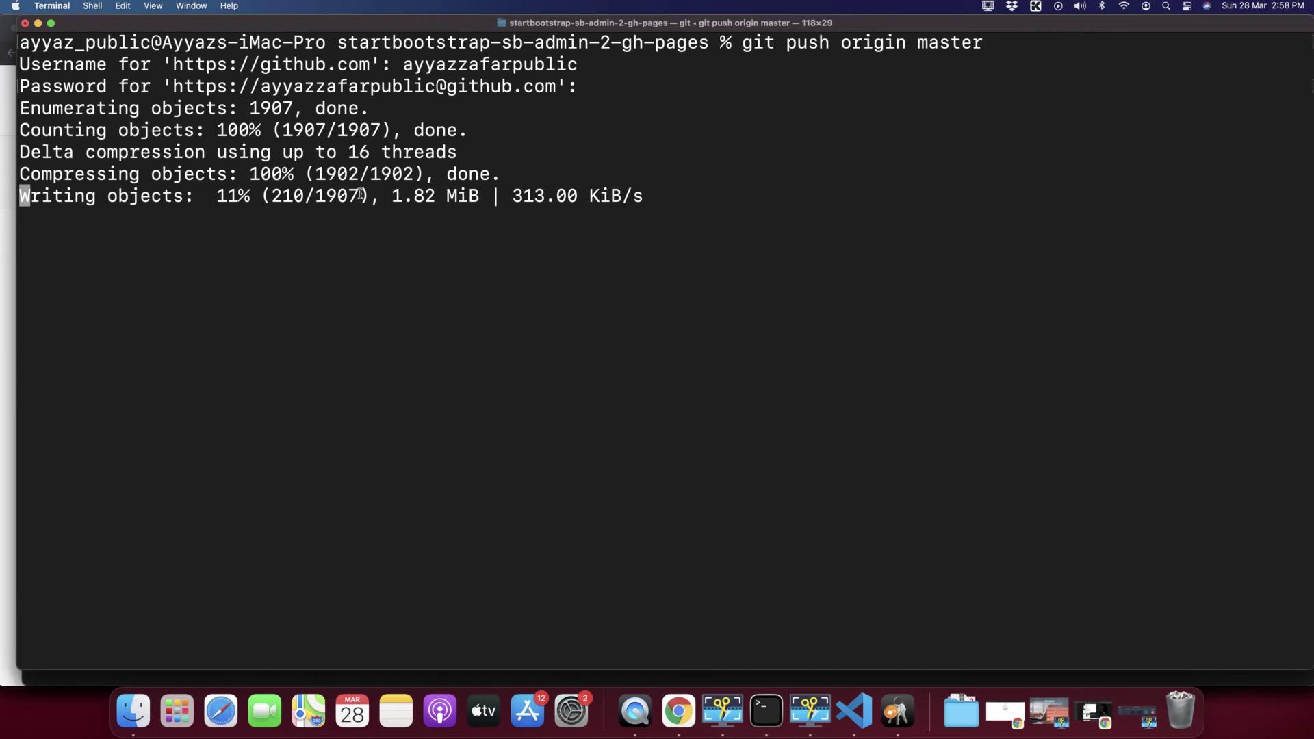
Mark the 210/1907 object count, recheck the GitHub page, and return to Terminal.
{"action": "left_click_drag", "start_coordinate": [361, 196], "coordinate": [271, 196]}
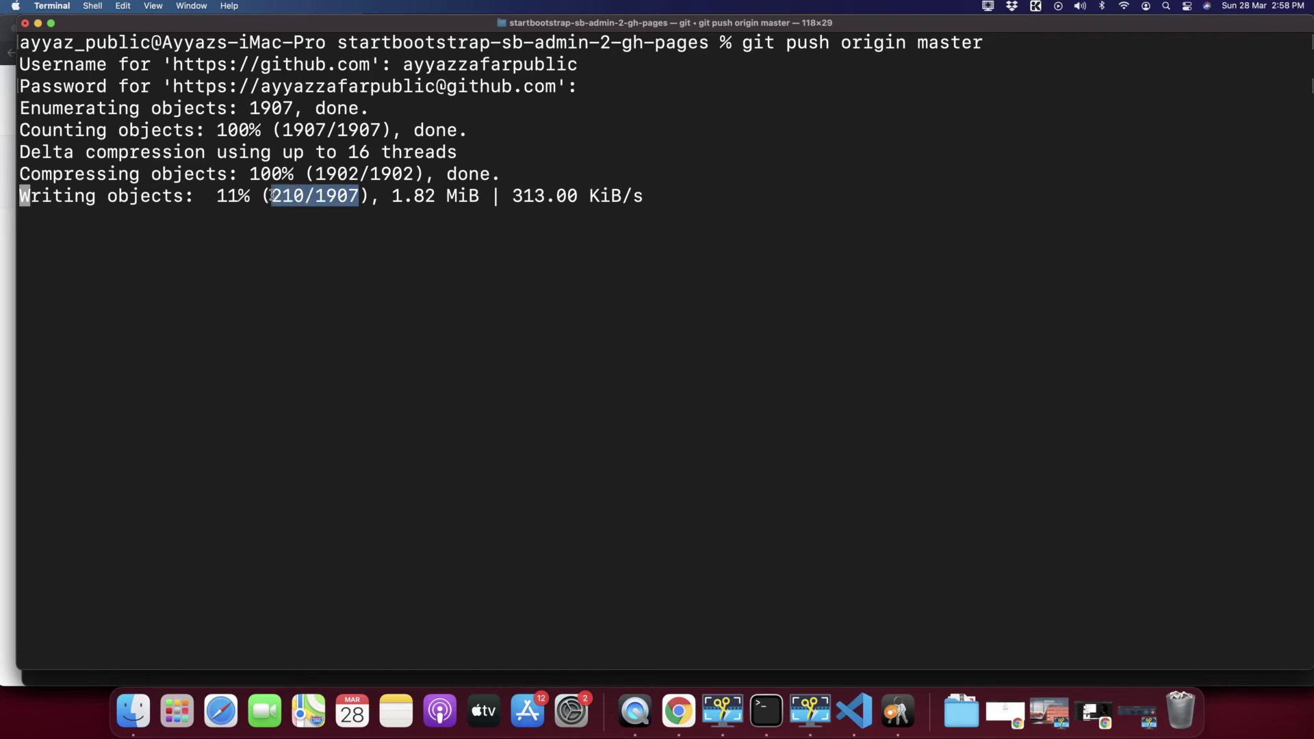
{"action": "key", "text": "super+Tab"}
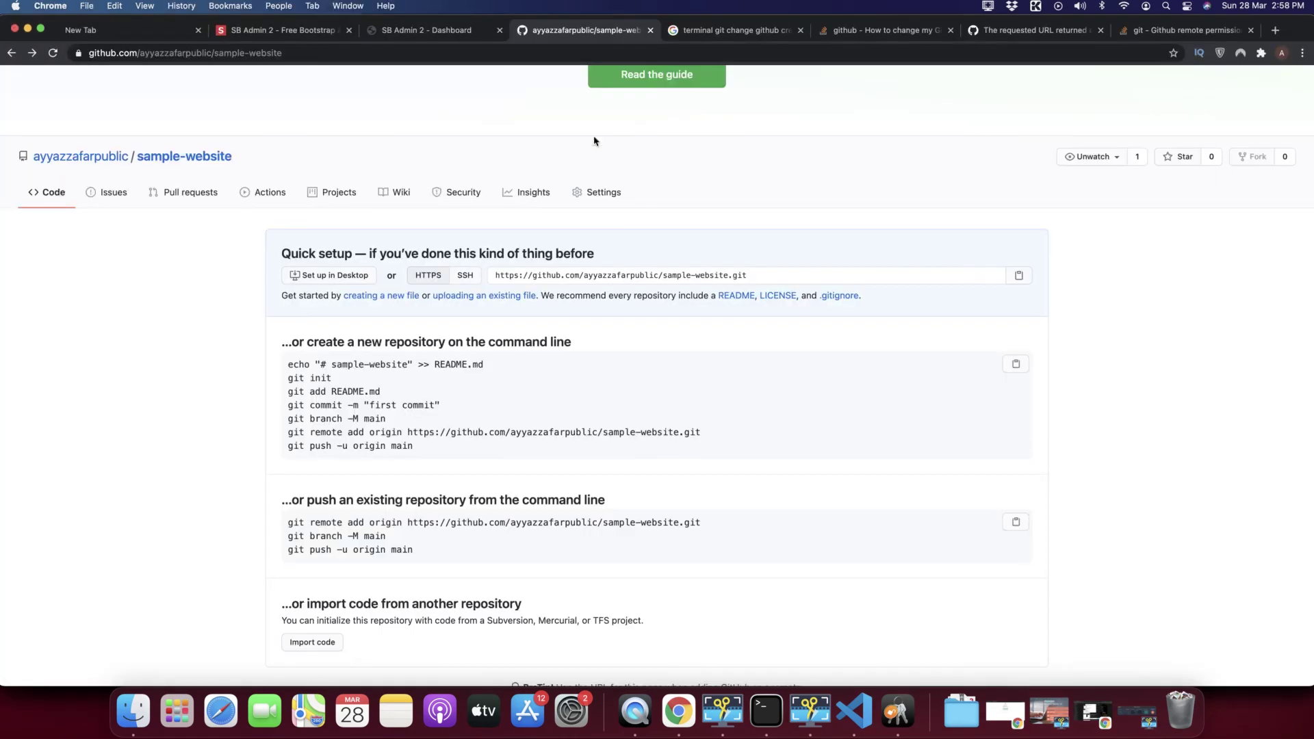
{"action": "scroll", "coordinate": [272, 357], "scroll_direction": "down", "scroll_amount": 3}
{"action": "scroll", "coordinate": [271, 356], "scroll_direction": "up", "scroll_amount": 5}
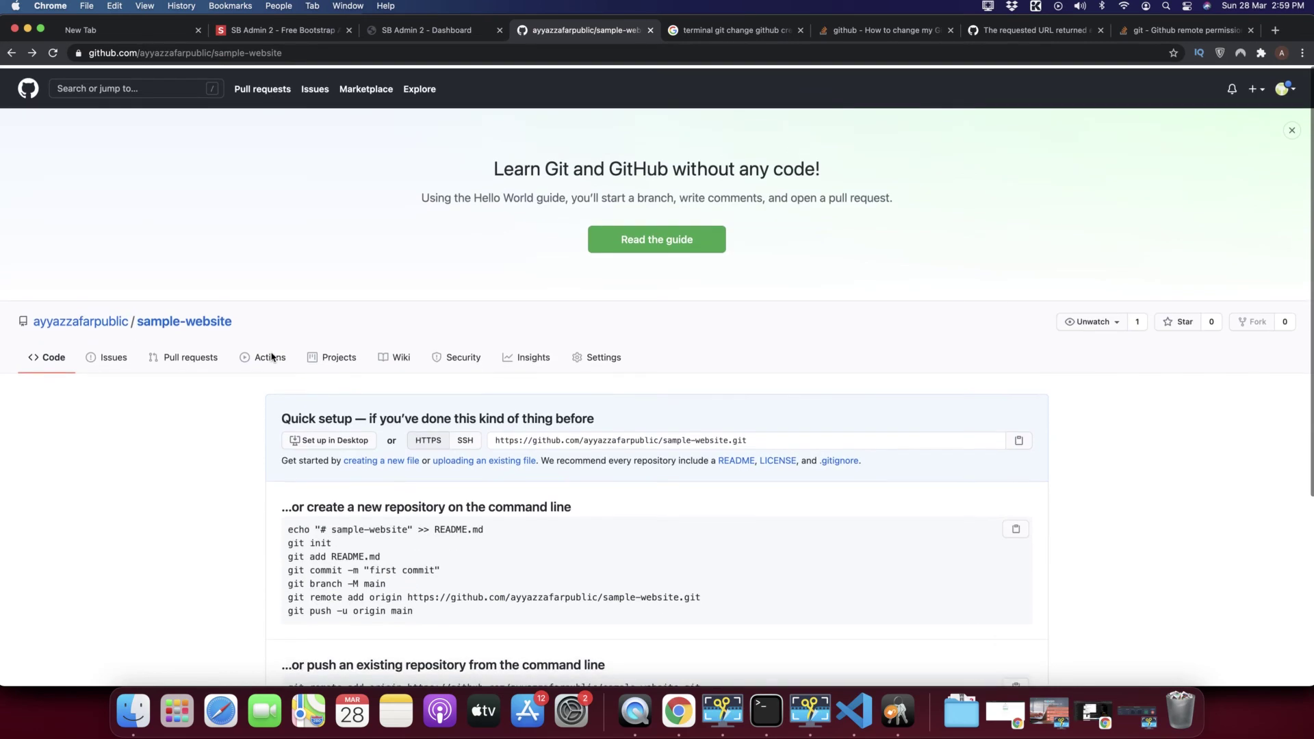
{"action": "key", "text": "super+Tab"}
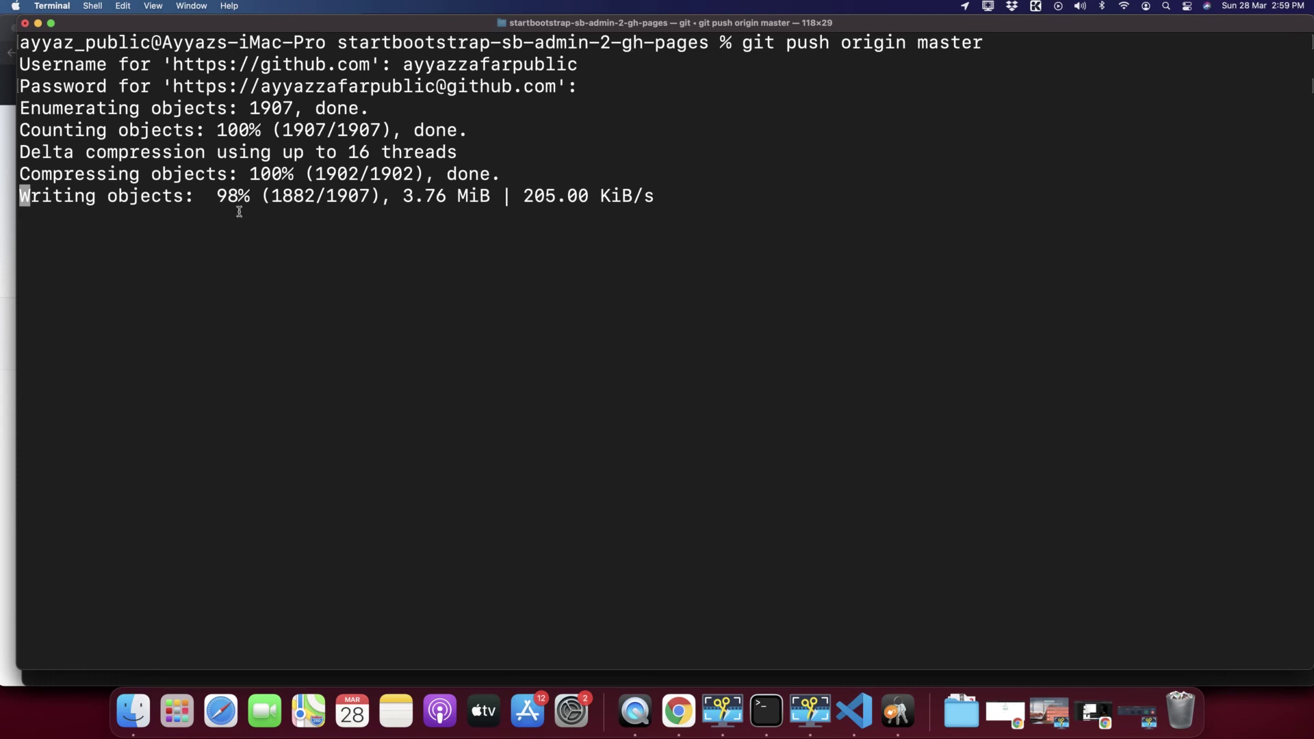
Follow the push through 98% and 99% until master -> master completes with 1907 objects, 5.04 MiB.
{"action": "mouse_move", "coordinate": [238, 203]}
{"action": "left_mouse_down"}
{"action": "mouse_move", "coordinate": [198, 204]}
{"action": "mouse_move", "coordinate": [217, 201]}
{"action": "left_mouse_up"}
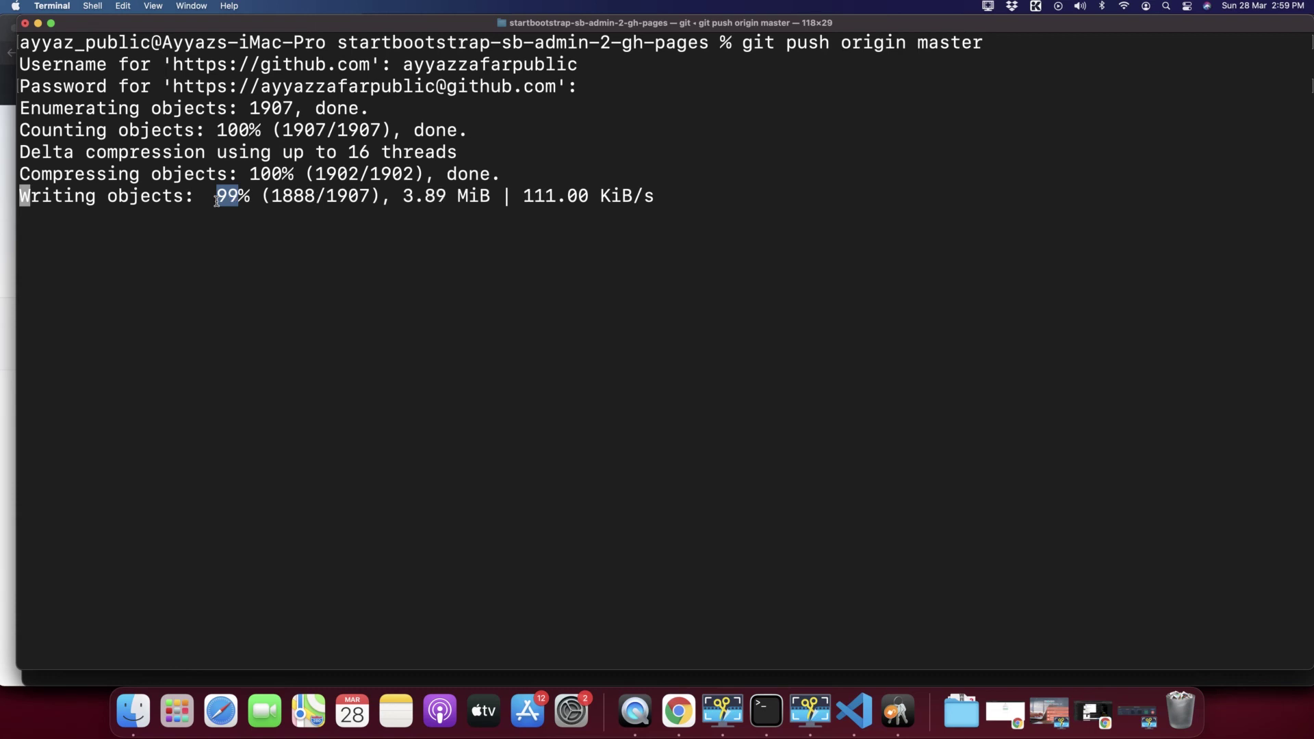
{"action": "left_click", "coordinate": [229, 235]}
{"action": "left_click_drag", "start_coordinate": [250, 195], "coordinate": [213, 190]}
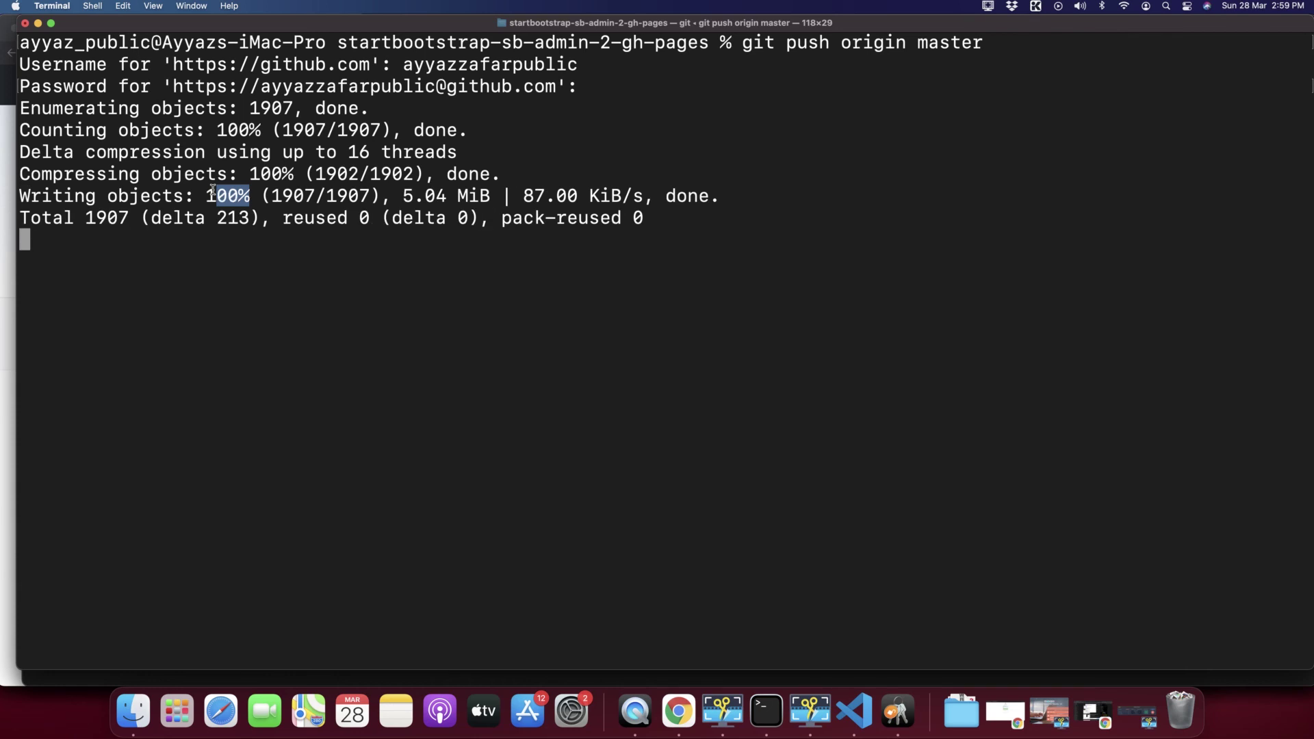
{"action": "left_click", "coordinate": [230, 198]}
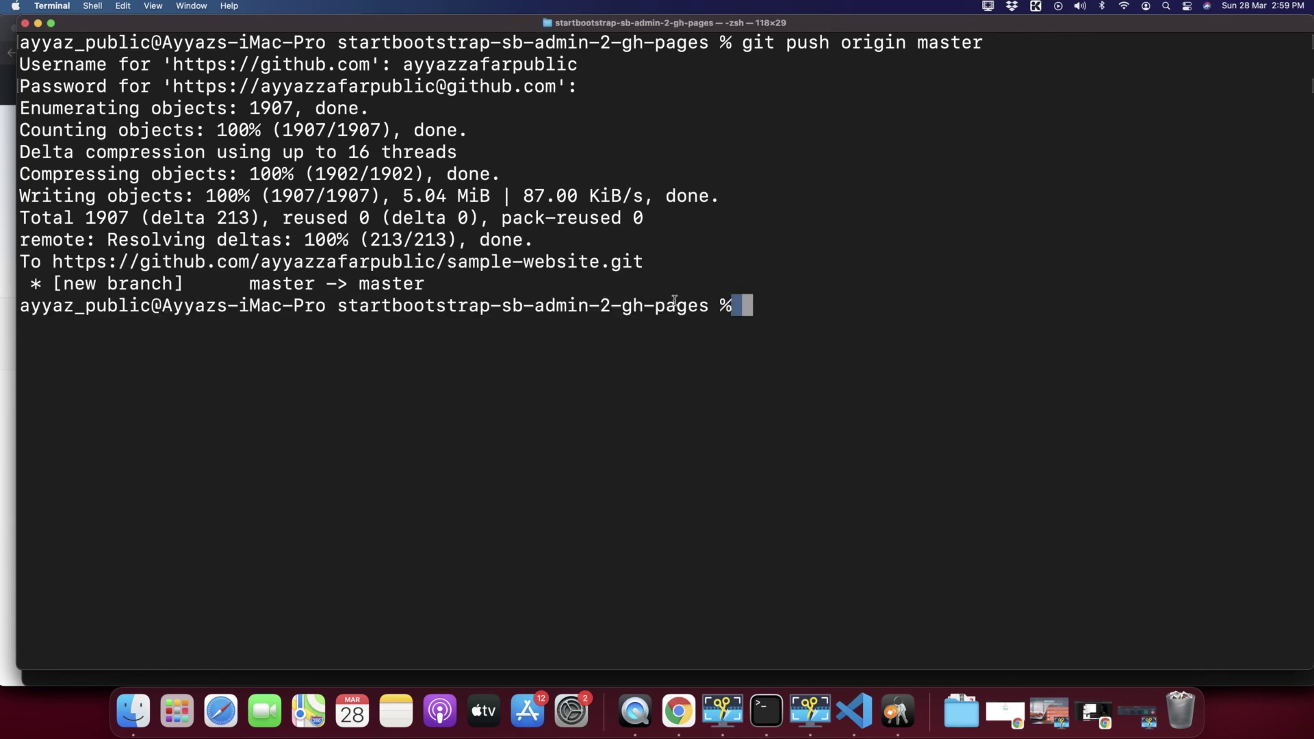
{"action": "left_click_drag", "start_coordinate": [760, 316], "coordinate": [217, 198]}
Reload the sample-website repository until the pushed css, img, js, scss, vendor files and README appear.
{"action": "key", "text": "super+Tab"}
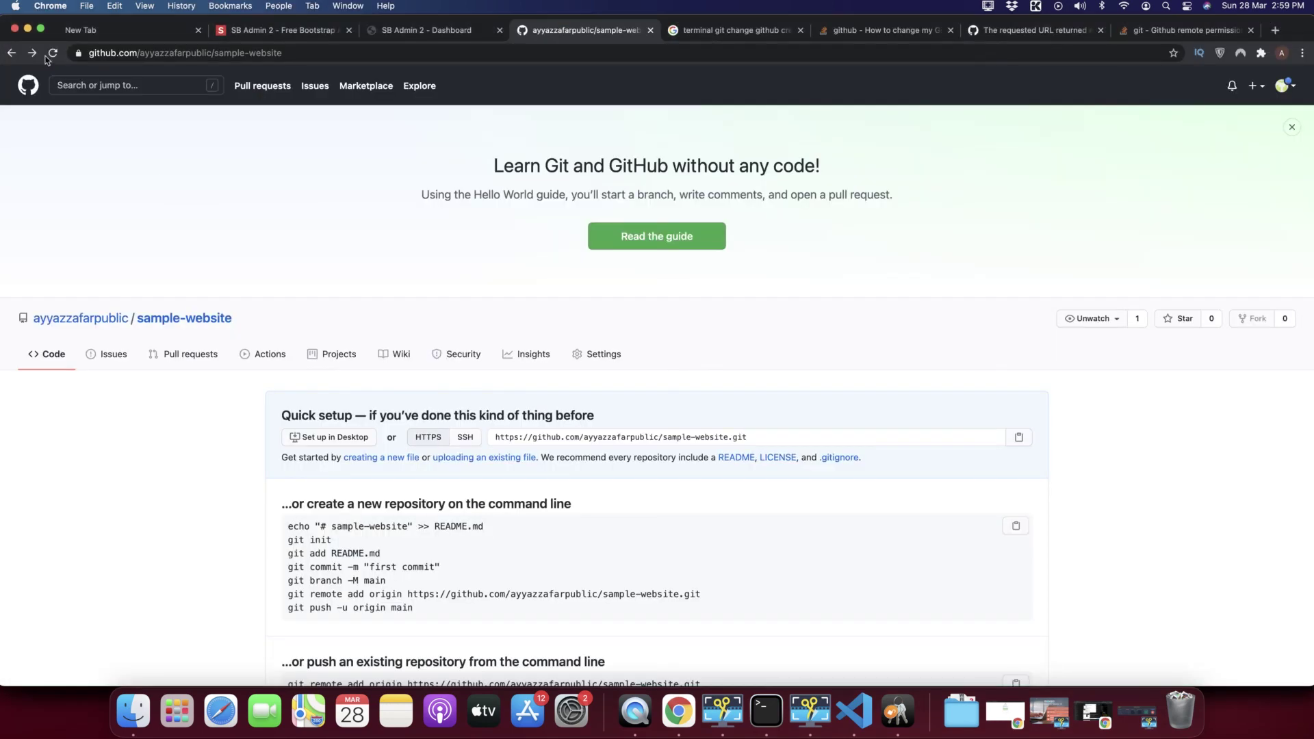
{"action": "left_click", "coordinate": [53, 53]}
{"action": "scroll", "coordinate": [208, 303], "scroll_direction": "down", "scroll_amount": 3}
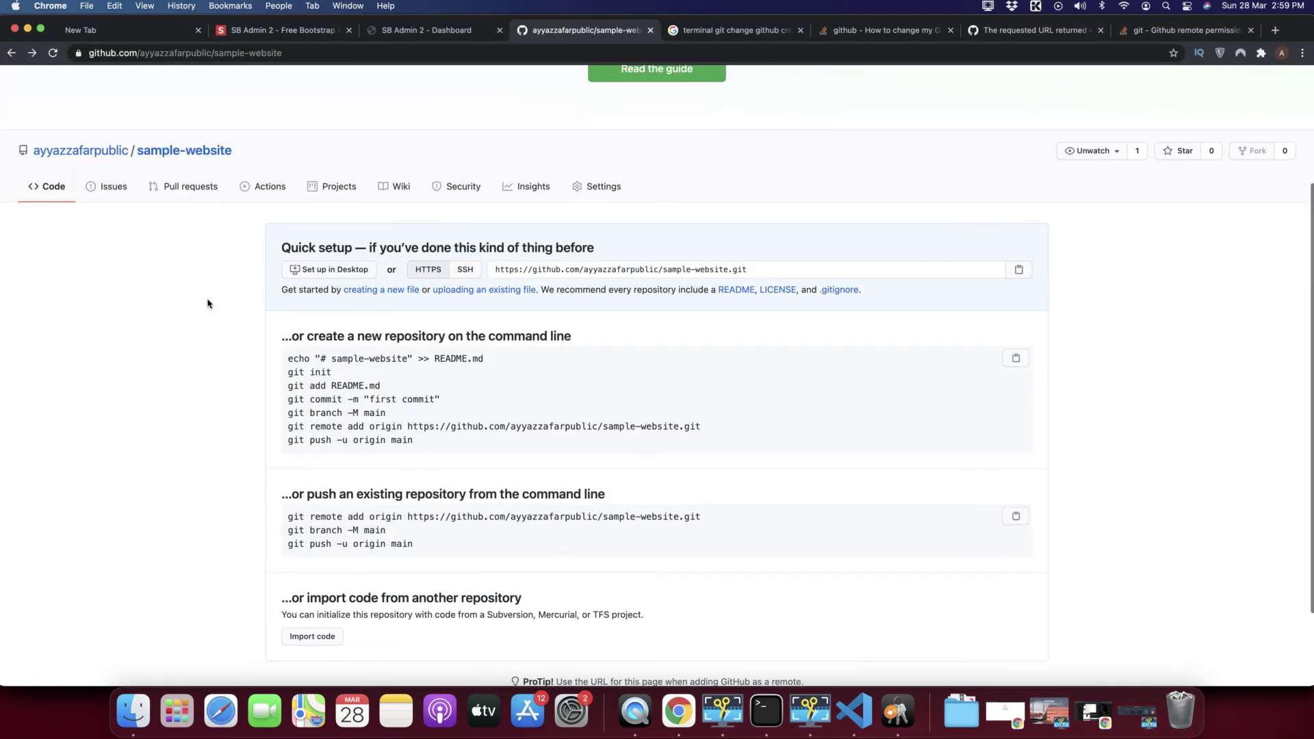
{"action": "left_click", "coordinate": [53, 52]}
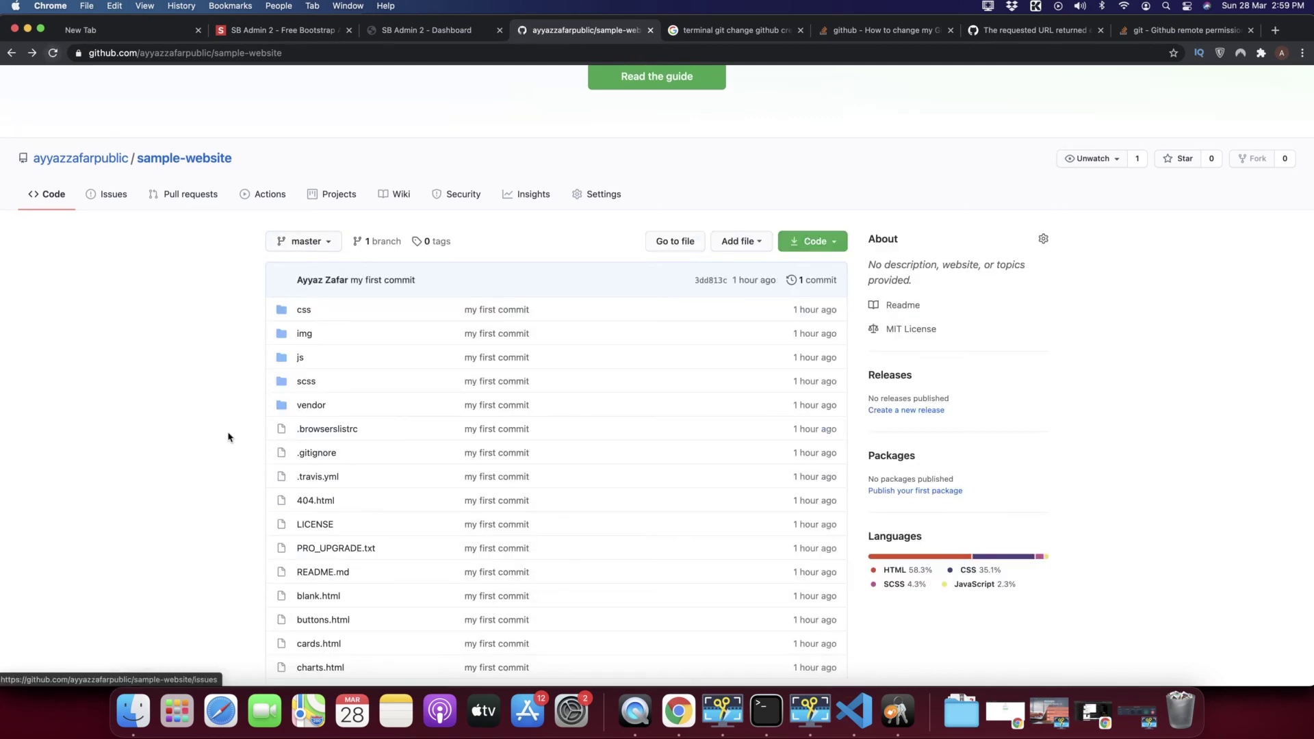
{"action": "scroll", "coordinate": [228, 433], "scroll_direction": "down", "scroll_amount": 15}
{"action": "scroll", "coordinate": [228, 437], "scroll_direction": "down", "scroll_amount": 10}
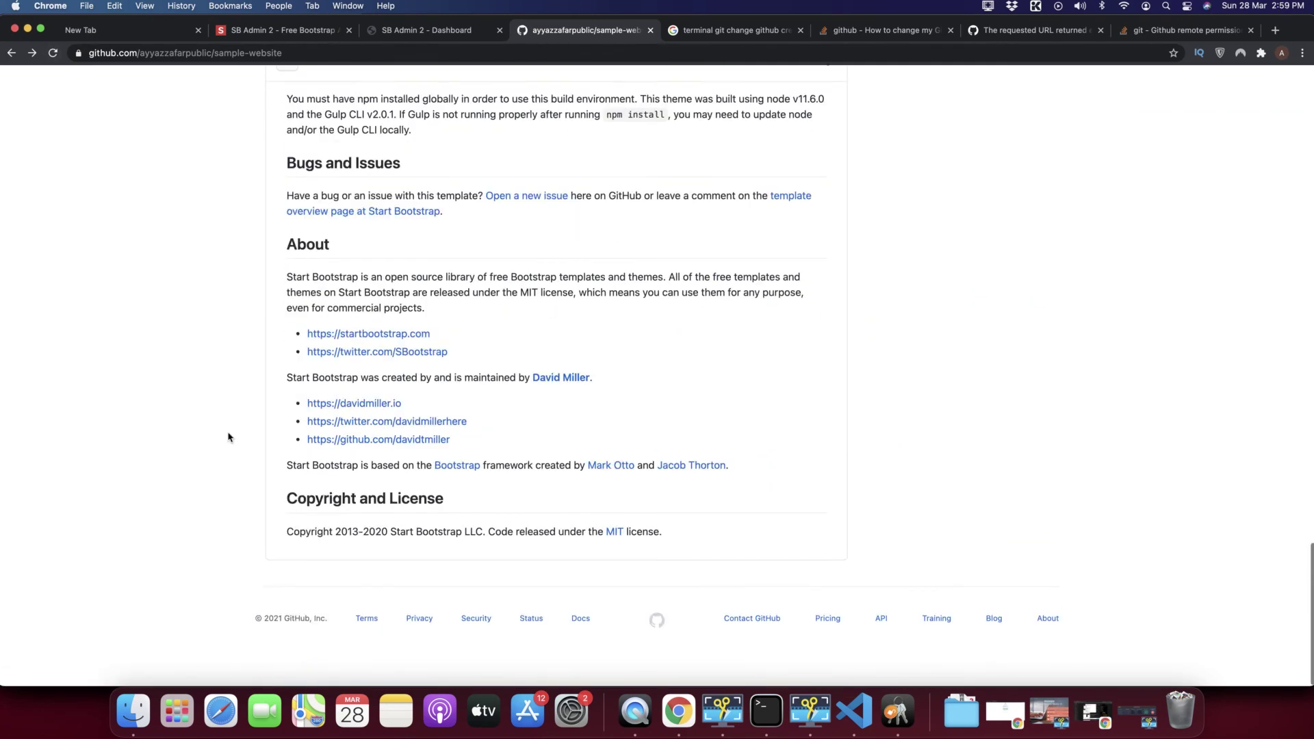
{"action": "scroll", "coordinate": [229, 436], "scroll_direction": "up", "scroll_amount": 20}
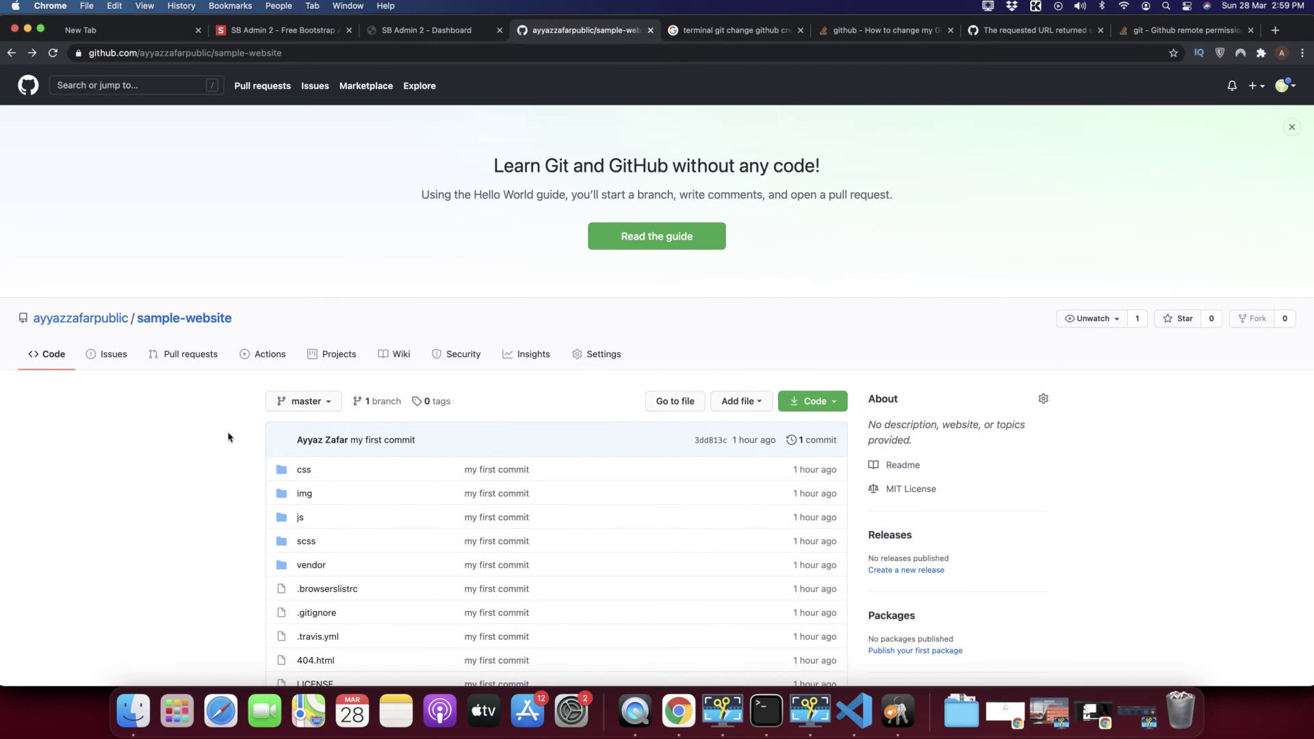
Deselect the push output in Terminal and open Keychain Access to check the new github.com password.
{"action": "key", "text": "super+Tab"}
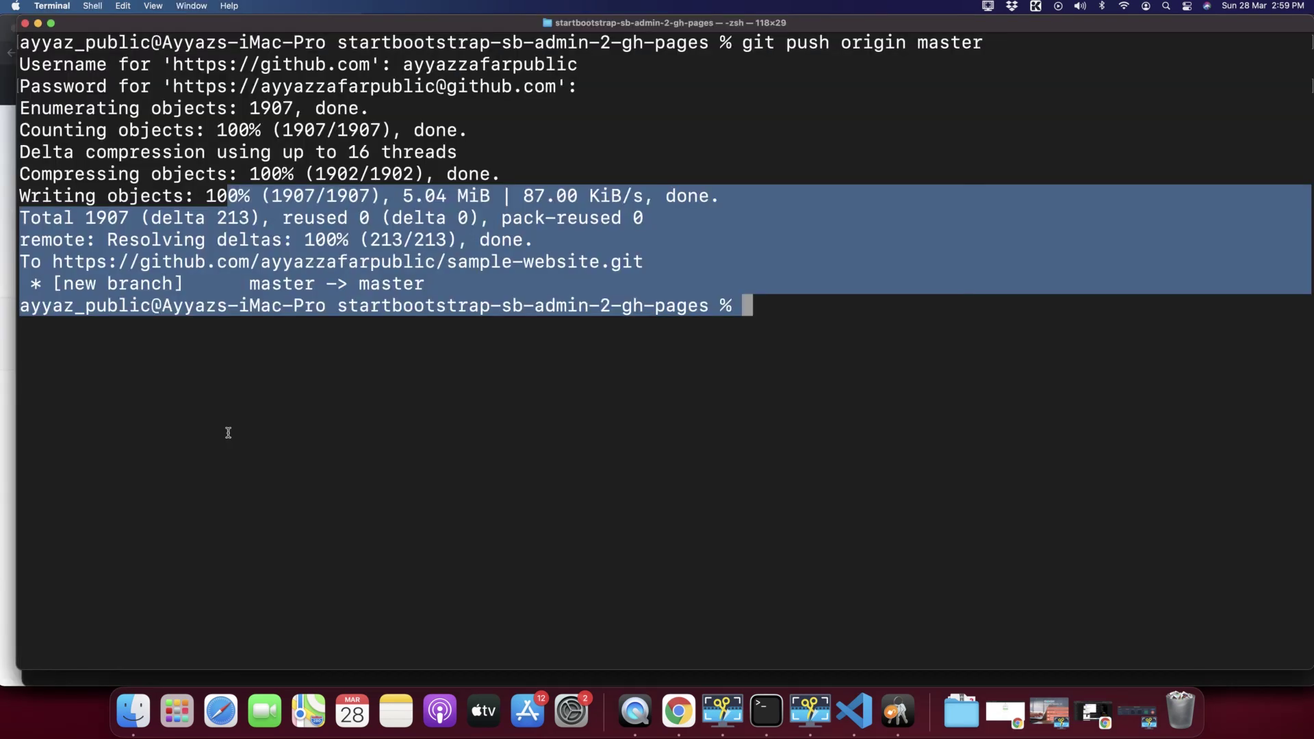
{"action": "left_click", "coordinate": [750, 391]}
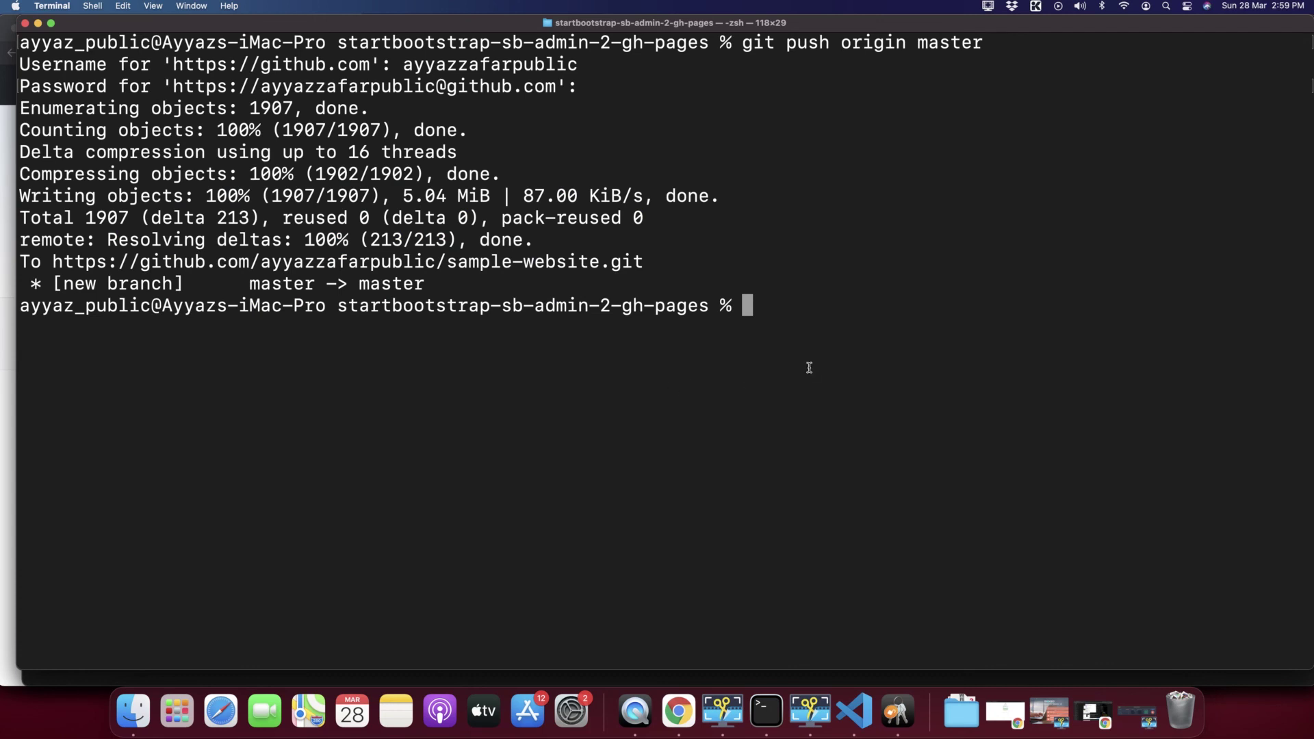
{"action": "left_click", "coordinate": [897, 712]}
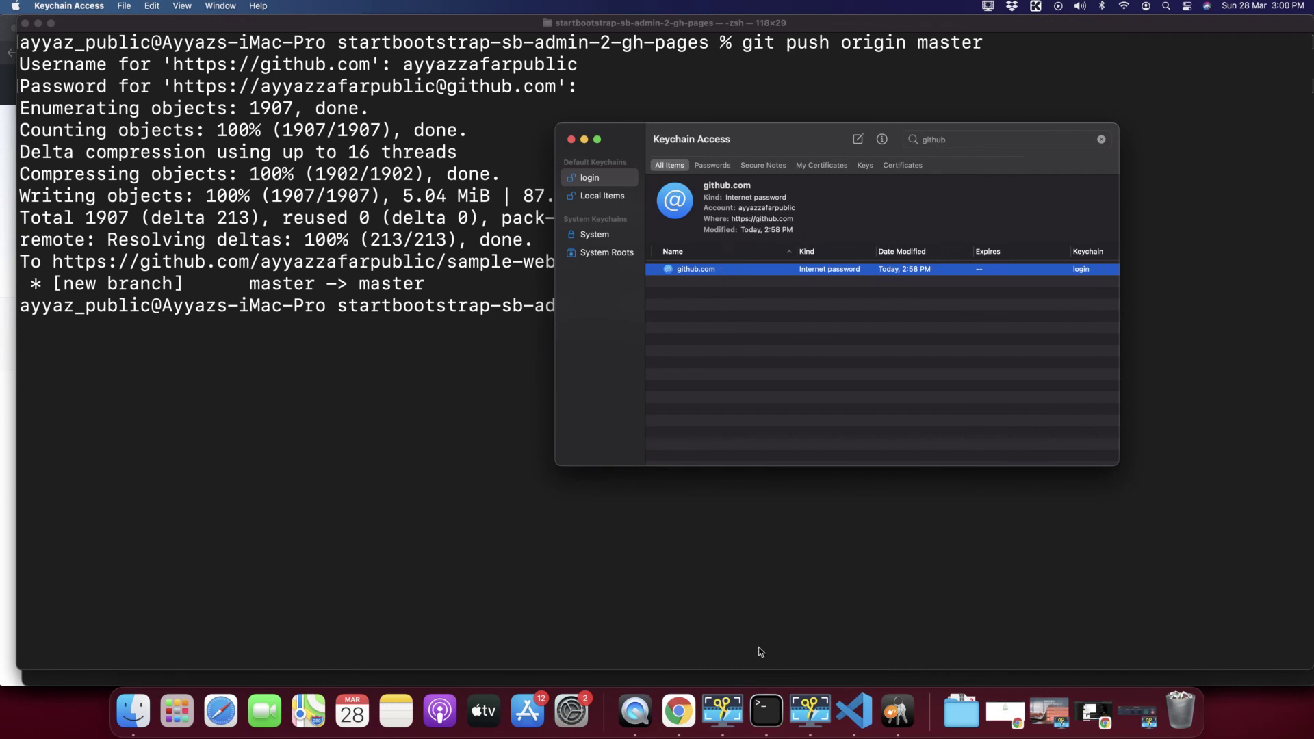
Bring Terminal to the front over Keychain Access to show the completed push of master to sample-website.
{"action": "left_click", "coordinate": [762, 622]}
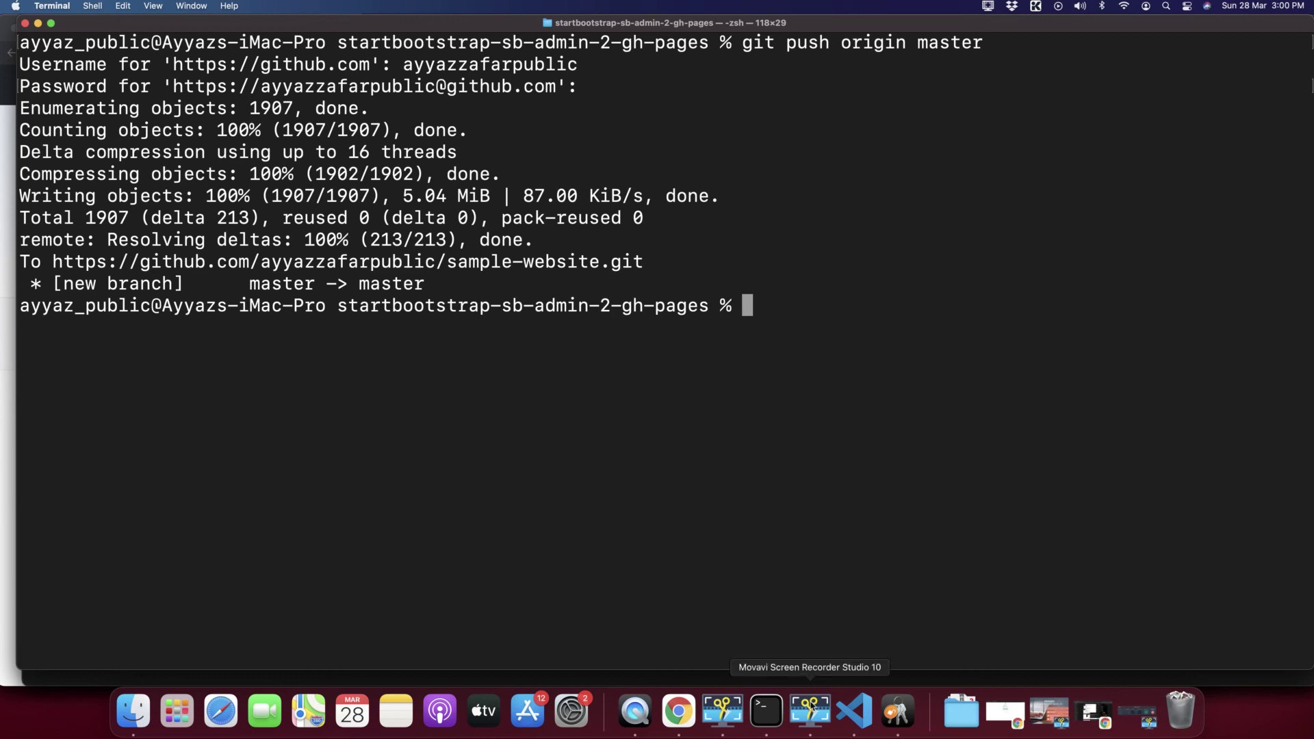
{"action": "left_click", "coordinate": [806, 698]}
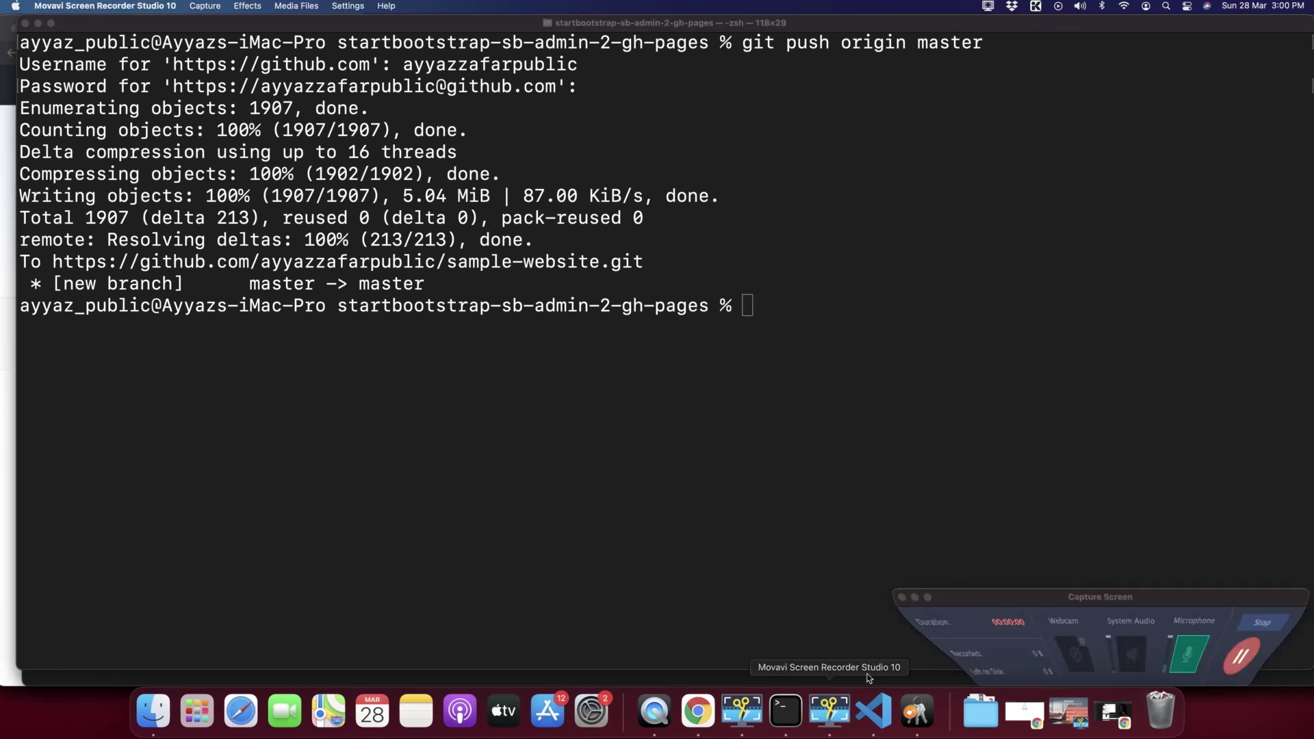